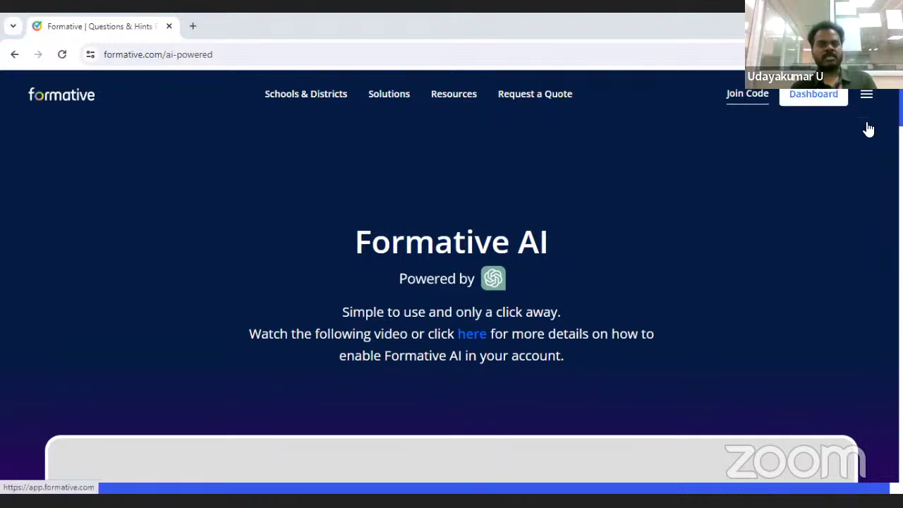
# - Open the Formative dashboard and delete the recent formative "Untitled Formative 2"
pyautogui.click(828, 102)
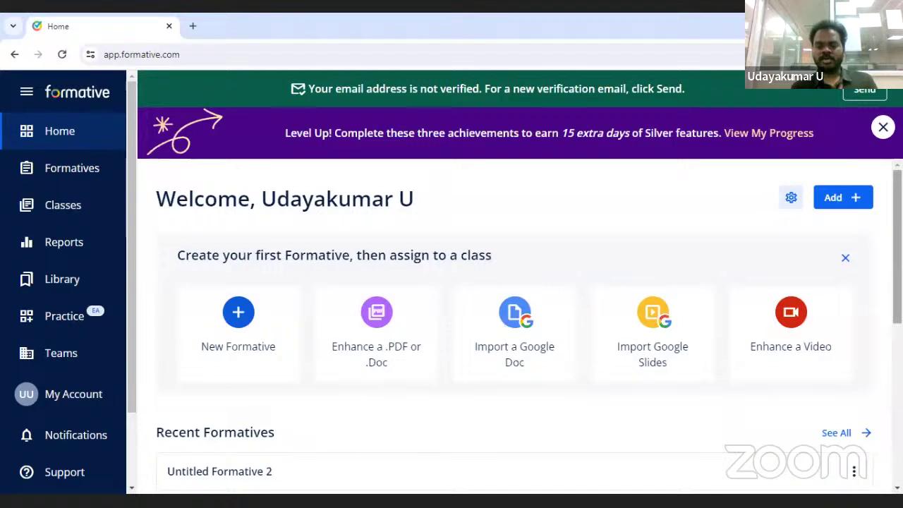
pyautogui.scroll(-2, 857, 341)
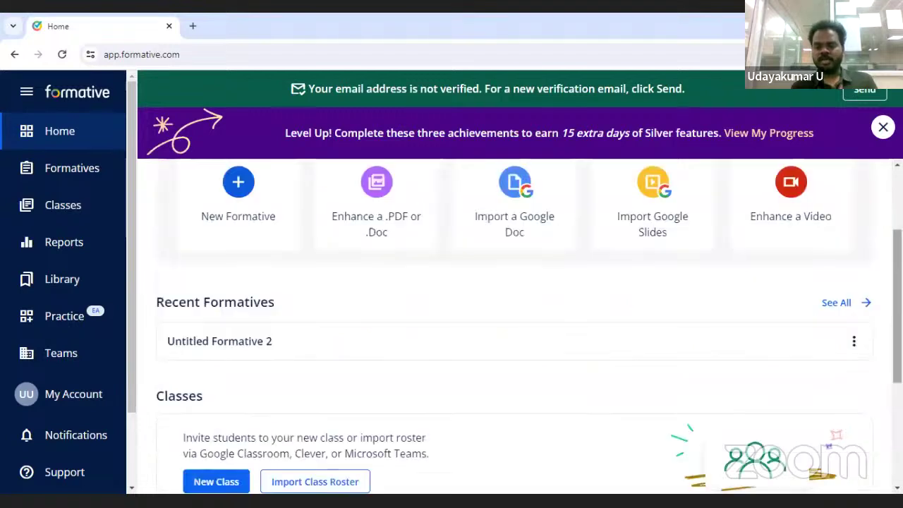
pyautogui.click(854, 342)
pyautogui.click(820, 271)
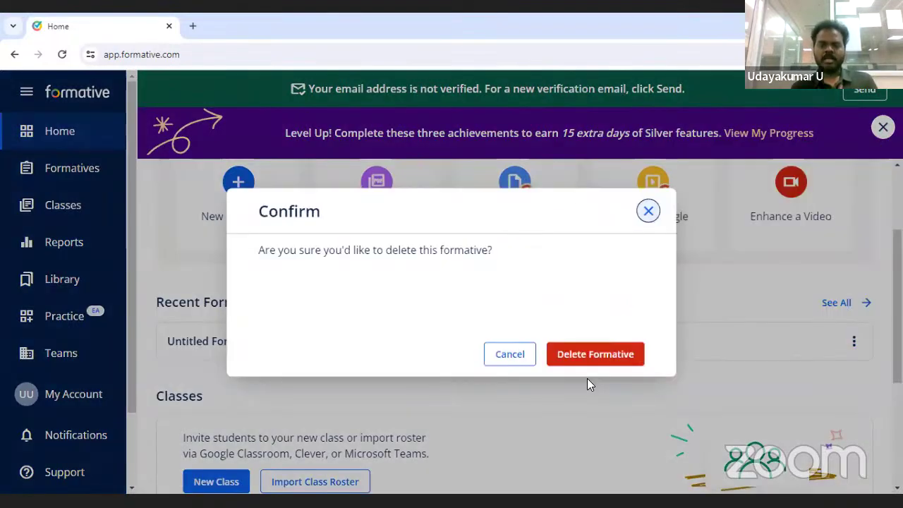
pyautogui.click(587, 381)
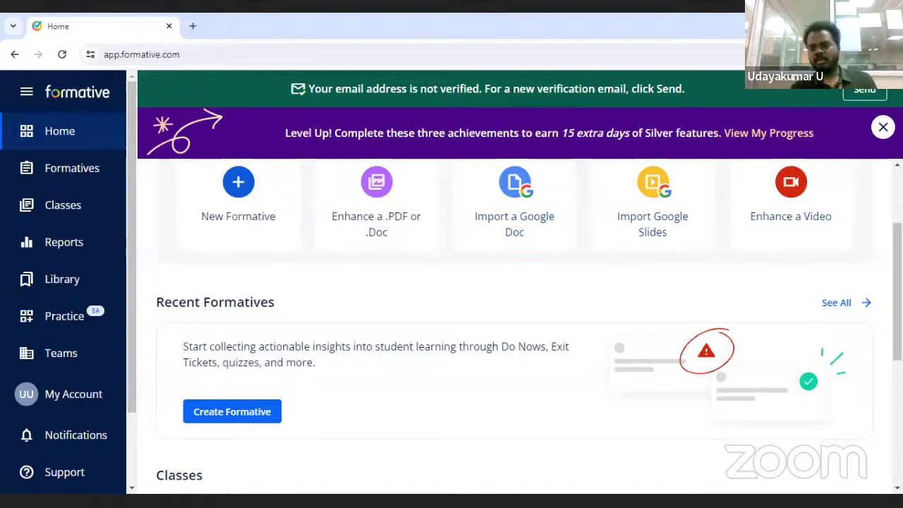
# - Create a new formative and title it "Java Server Pages"
pyautogui.scroll(-1, 515, 324)
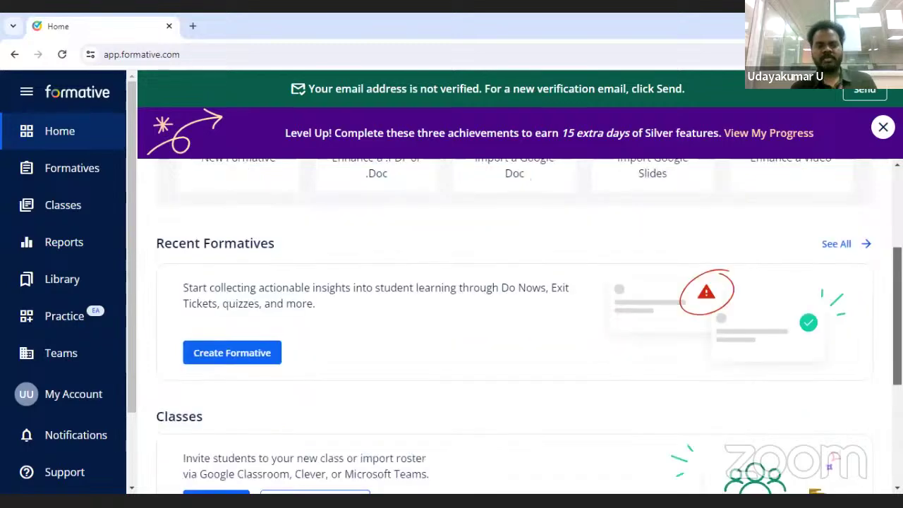
pyautogui.scroll(1, 515, 324)
pyautogui.scroll(1, 515, 324)
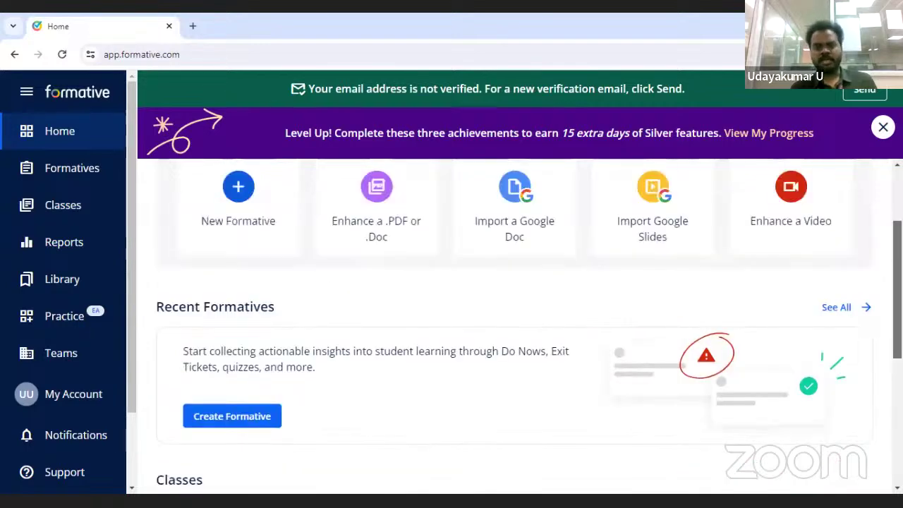
pyautogui.scroll(2, 515, 324)
pyautogui.scroll(-1, 235, 278)
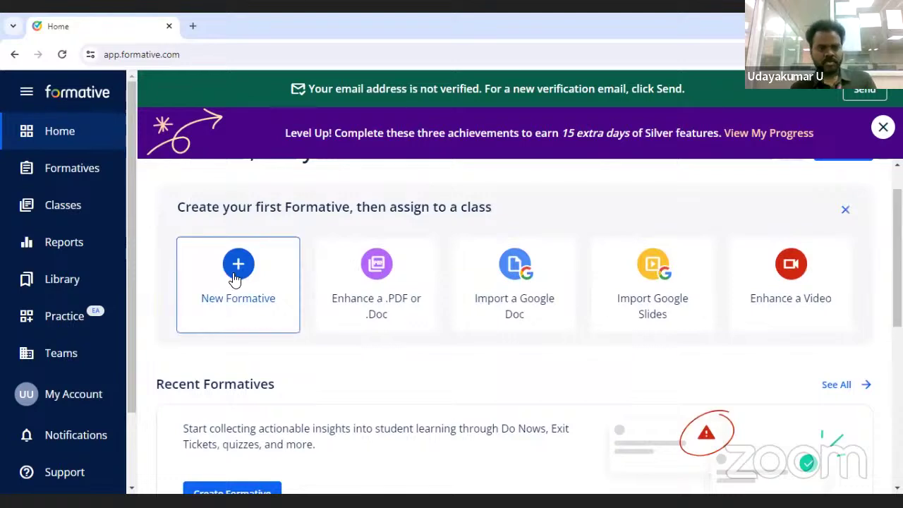
pyautogui.click(247, 275)
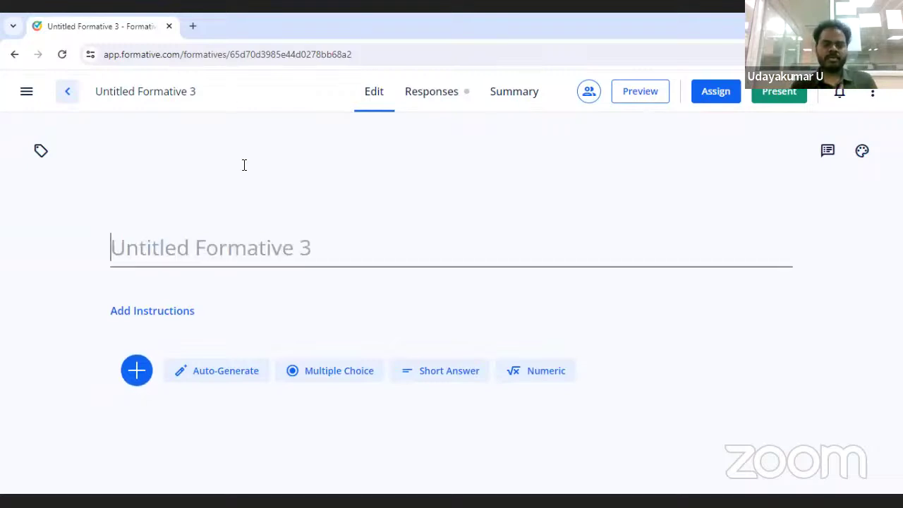
pyautogui.click(257, 251)
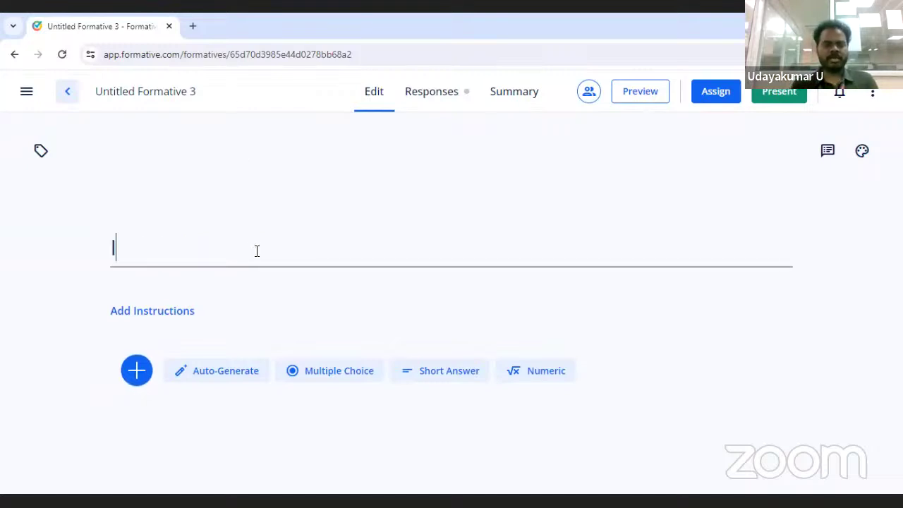
pyautogui.write('Java Se')
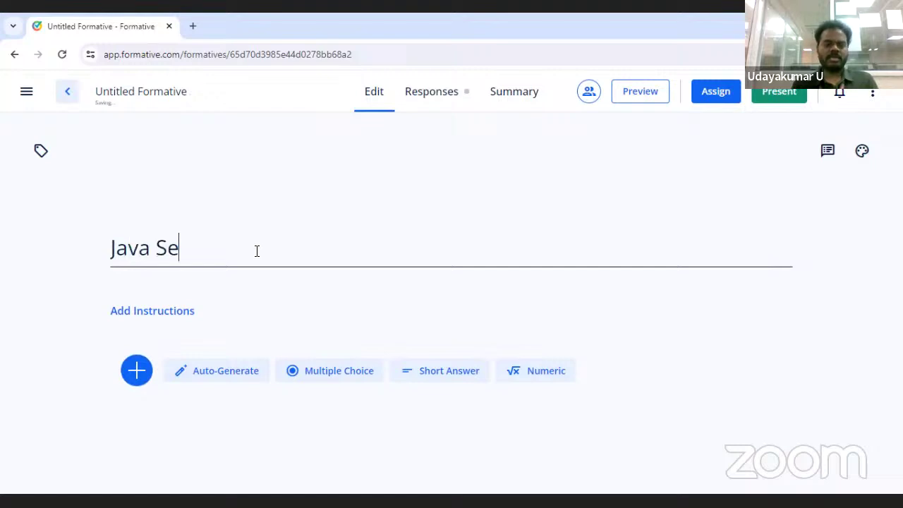
pyautogui.write('rver Pages')
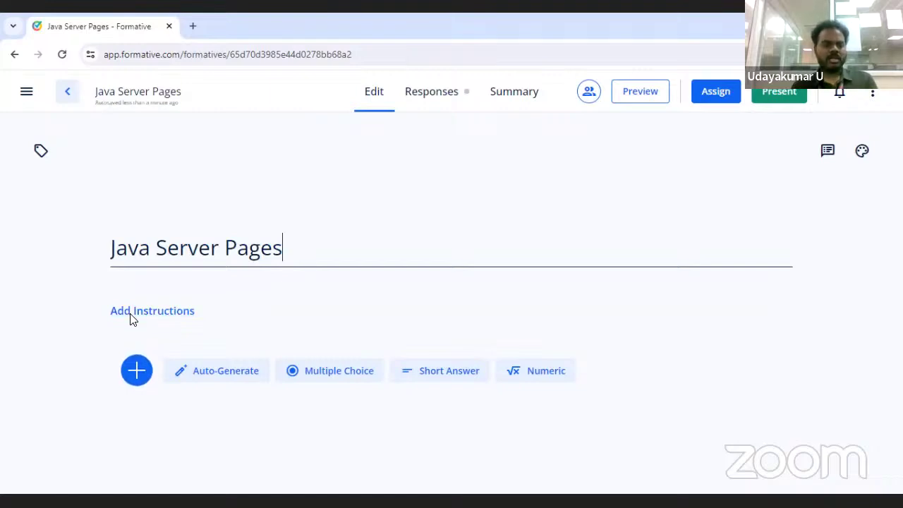
# - Review the available content and question types and the options for auto-generating questions with AI
pyautogui.click(136, 371)
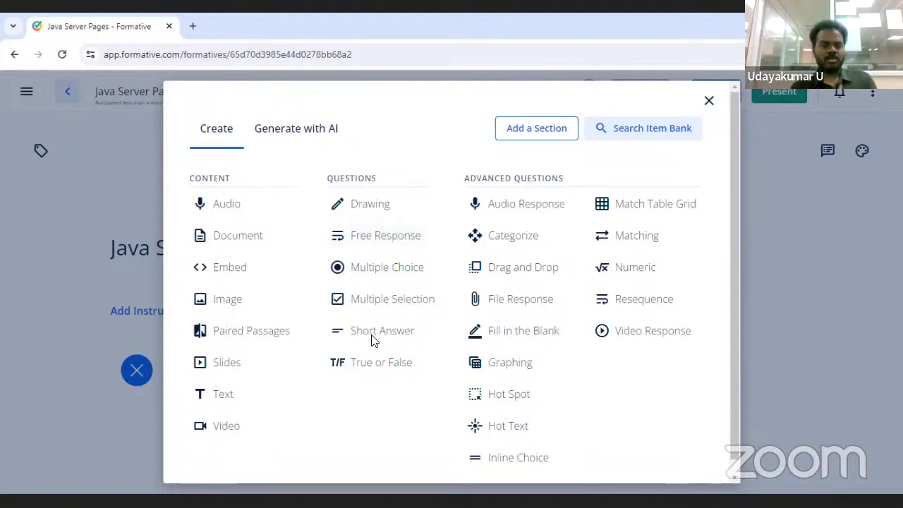
pyautogui.click(767, 99)
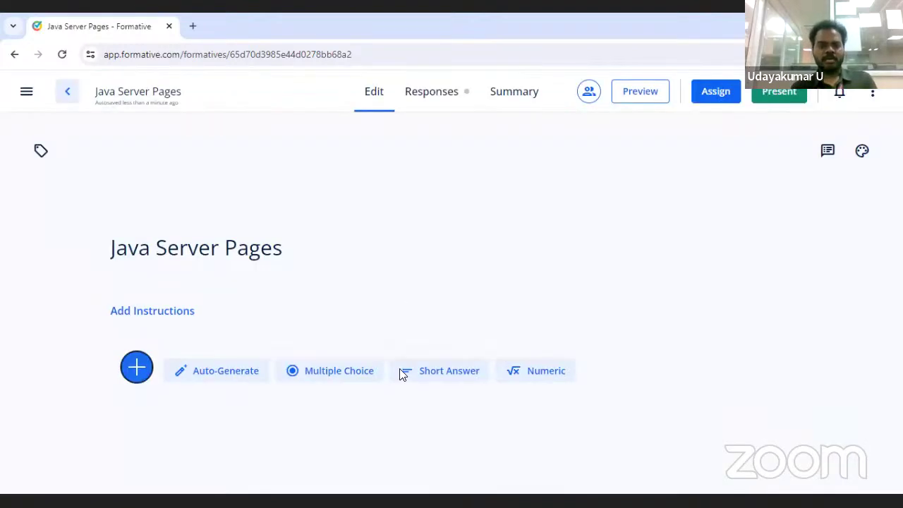
pyautogui.click(137, 371)
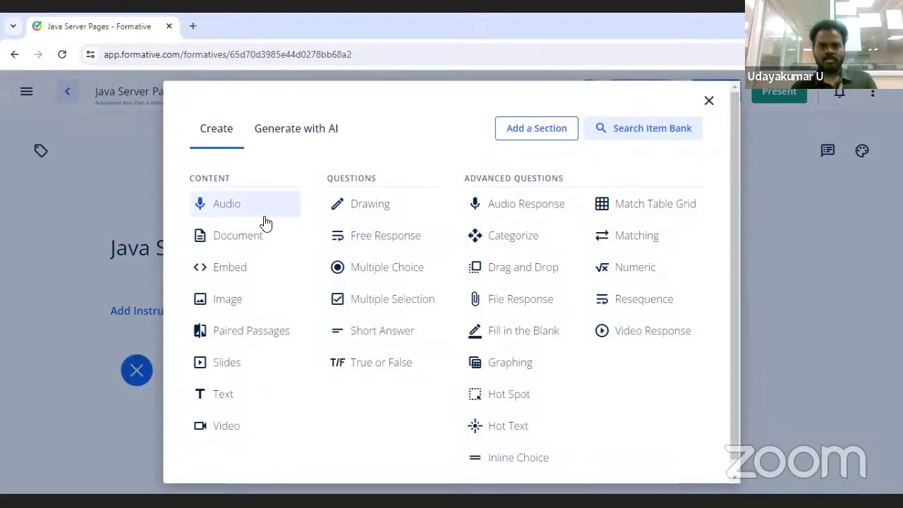
pyautogui.click(320, 137)
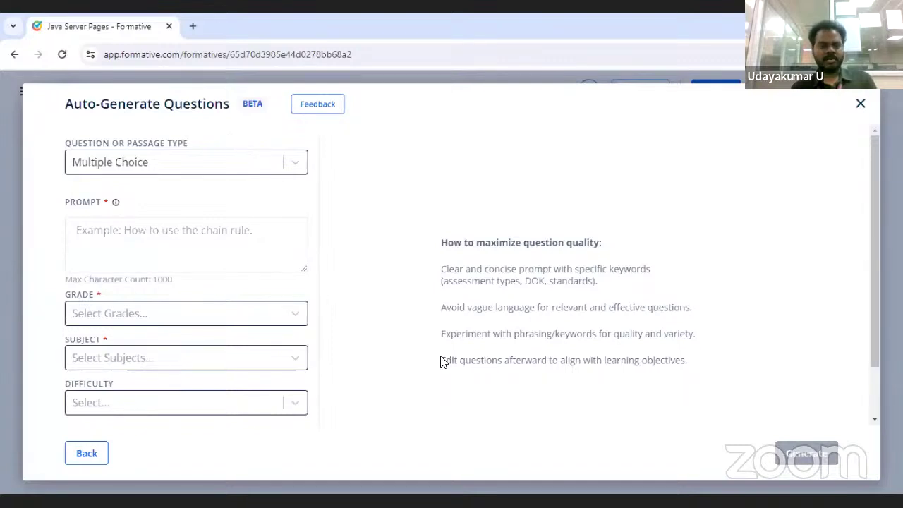
pyautogui.click(101, 458)
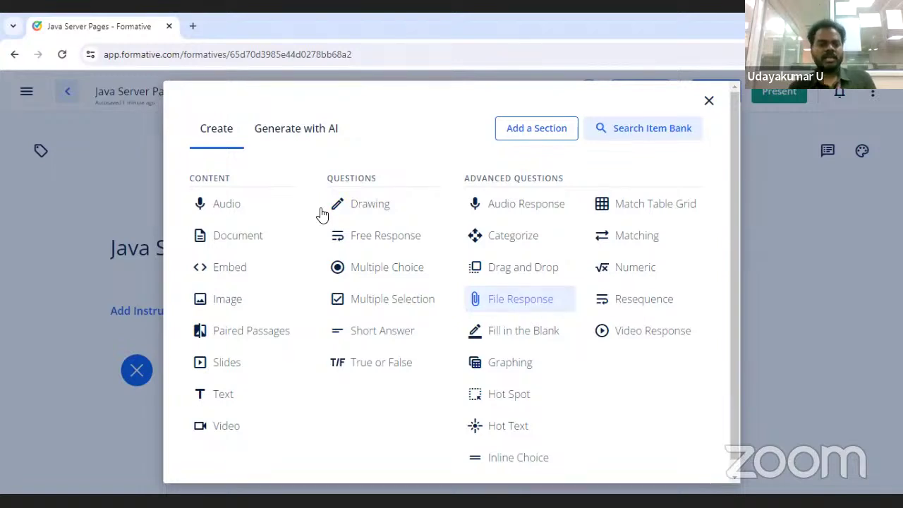
# - Upload the PDF file unit-iii-jsp from the Desktop folder as document content
pyautogui.click(251, 247)
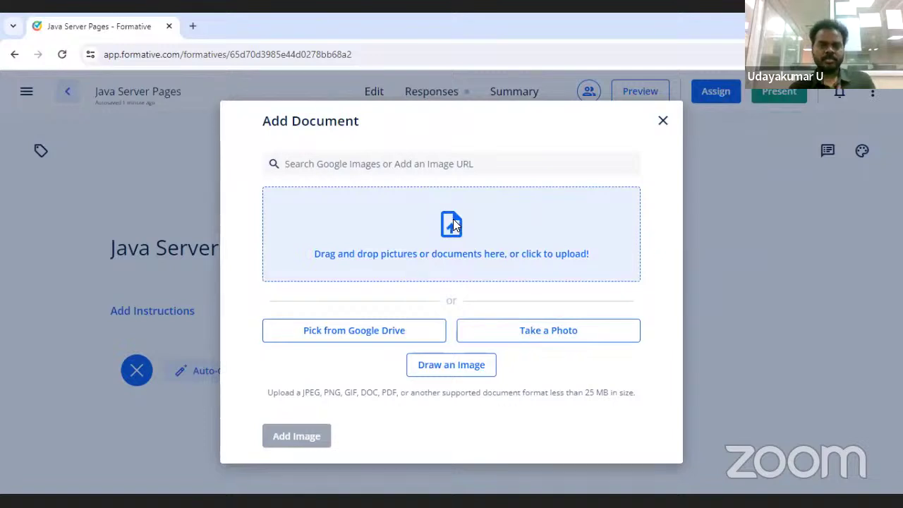
pyautogui.click(510, 248)
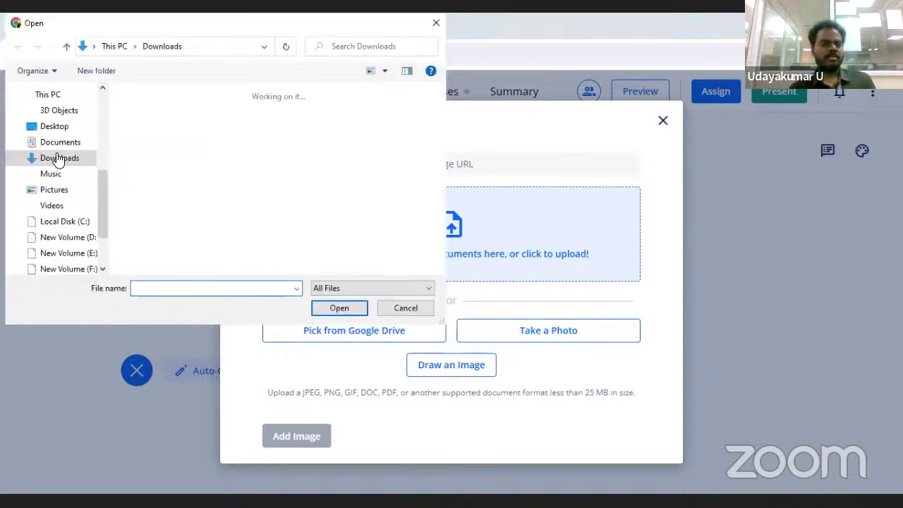
pyautogui.click(56, 128)
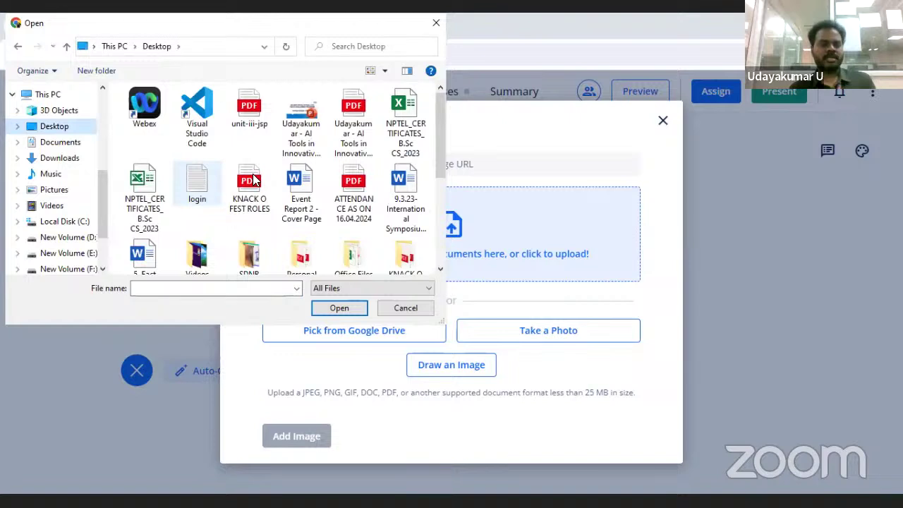
pyautogui.click(249, 112)
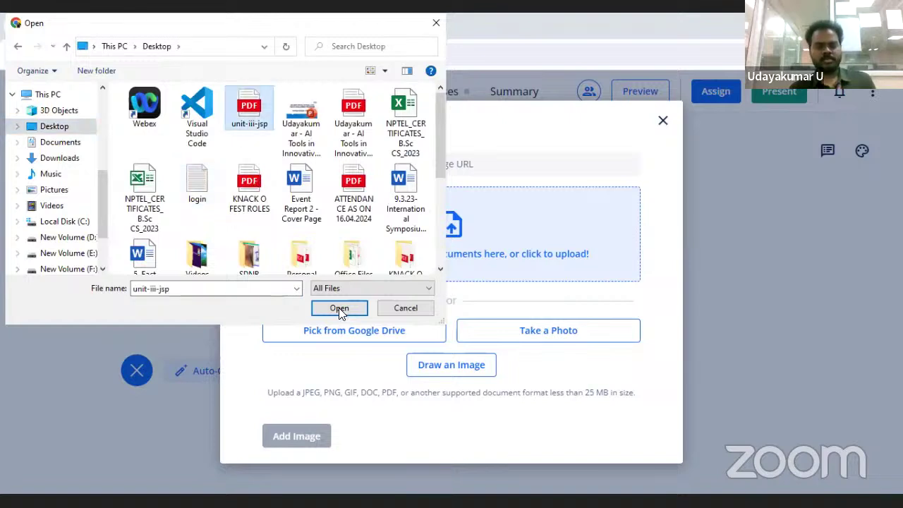
pyautogui.click(339, 309)
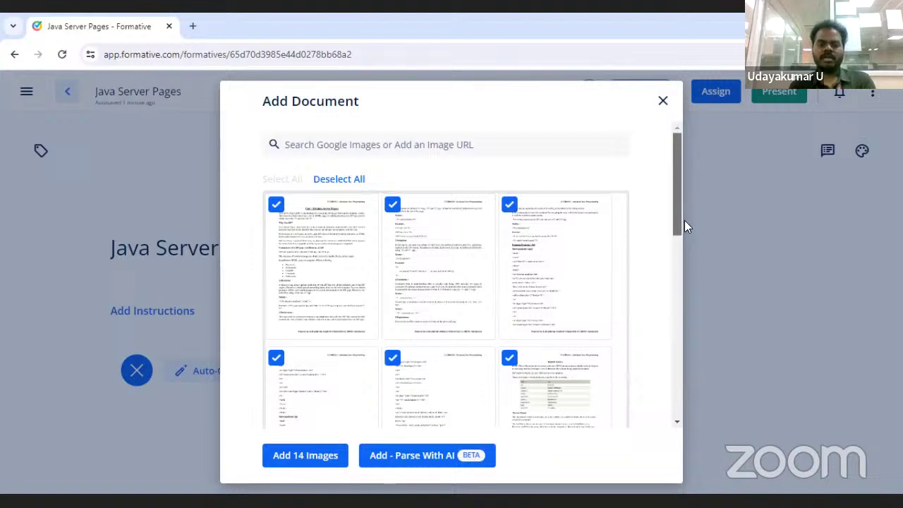
# - Check the page thumbnails and add all 14 pages of the uploaded document to the formative as images
pyautogui.scroll(-1, 685, 220)
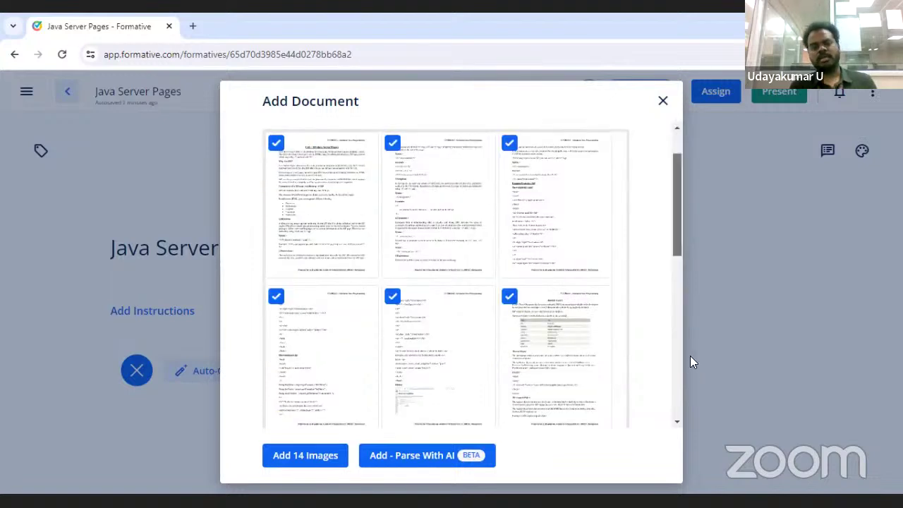
pyautogui.scroll(-6, 690, 367)
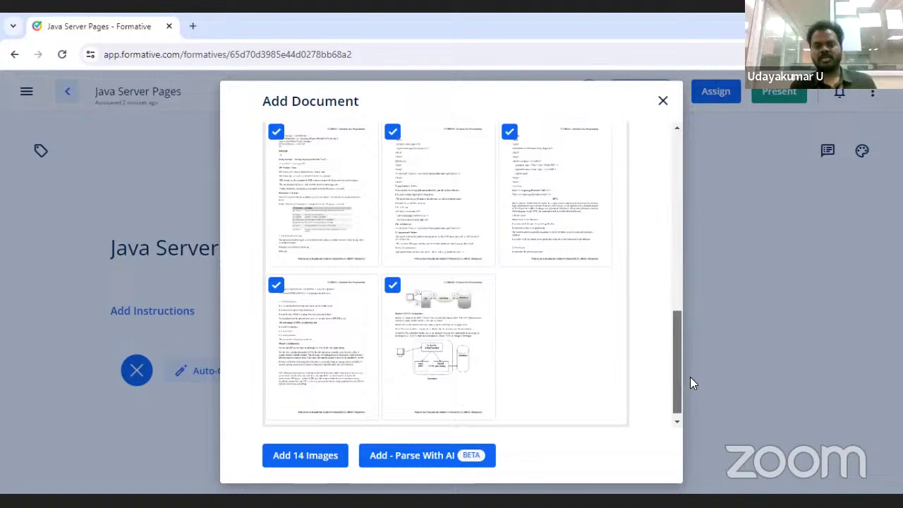
pyautogui.scroll(1, 690, 352)
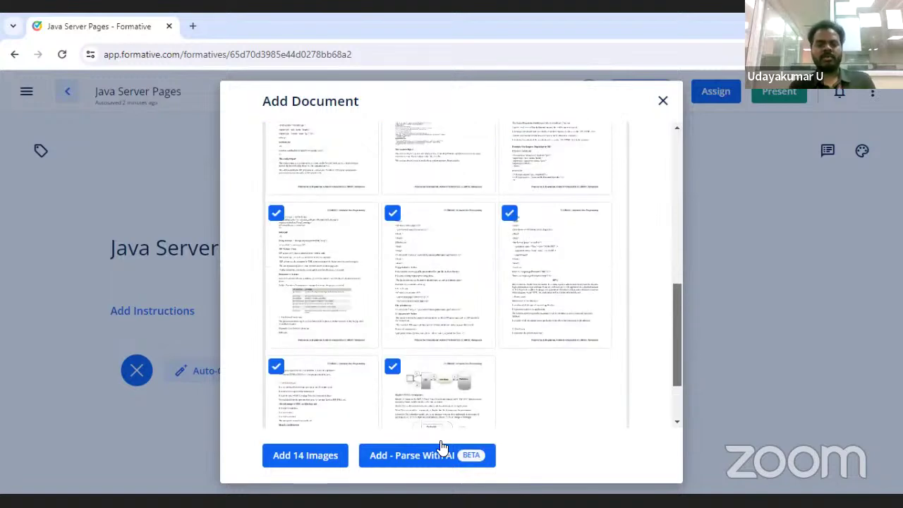
pyautogui.click(318, 454)
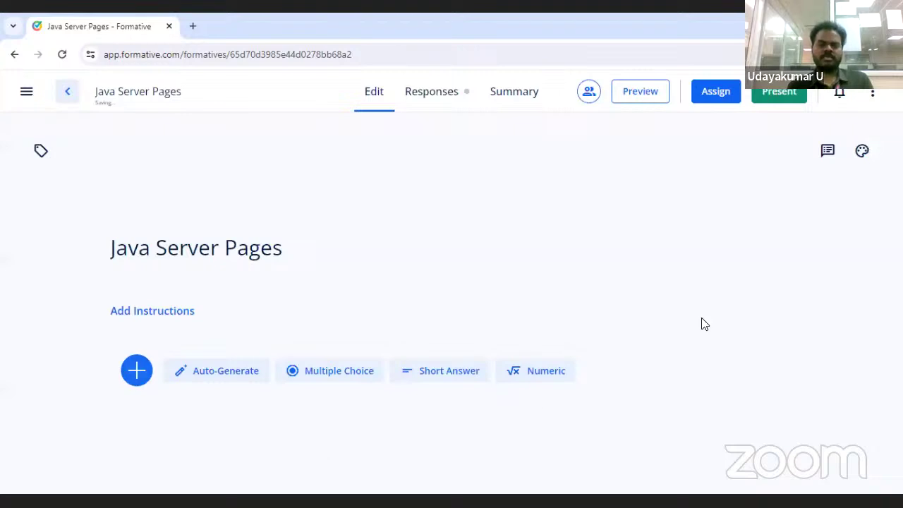
# - Look through the imported document pages in the formative from the first page to the last
pyautogui.scroll(-20, 446, 303)
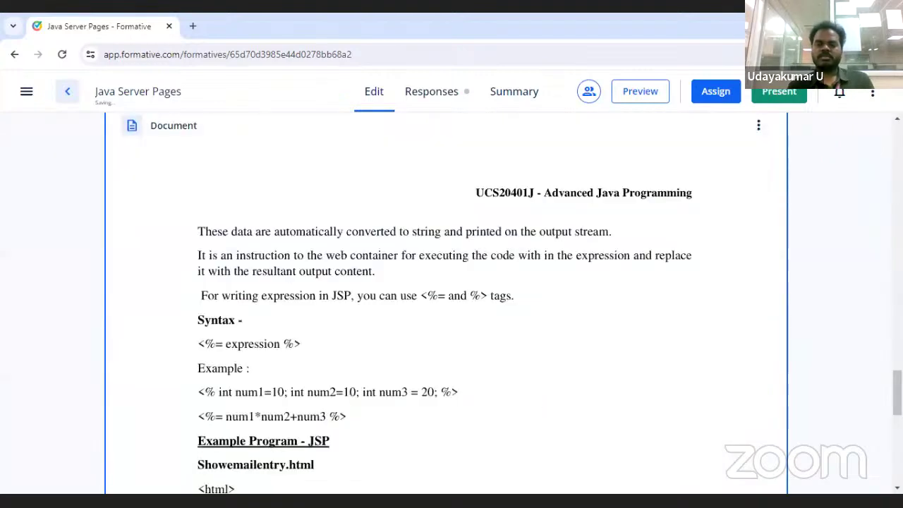
pyautogui.scroll(-10, 446, 303)
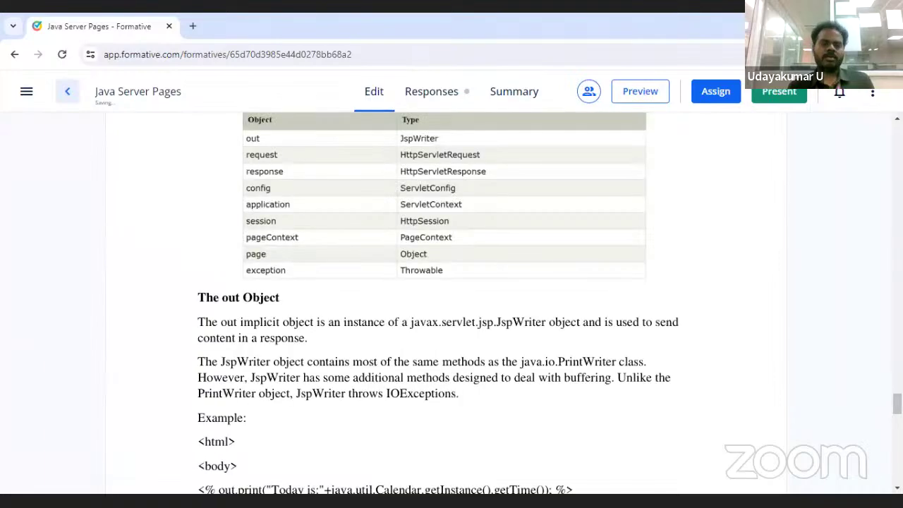
pyautogui.scroll(-10, 446, 303)
pyautogui.scroll(-10, 446, 303)
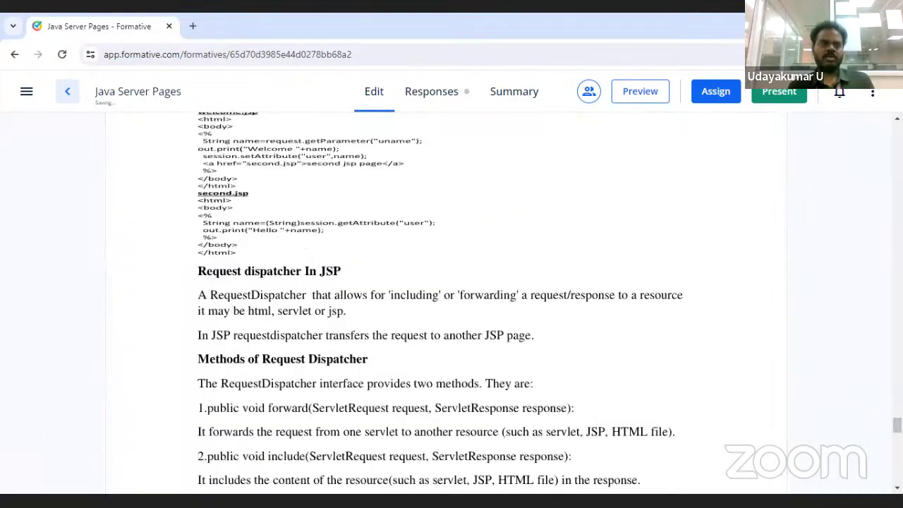
pyautogui.scroll(-15, 446, 303)
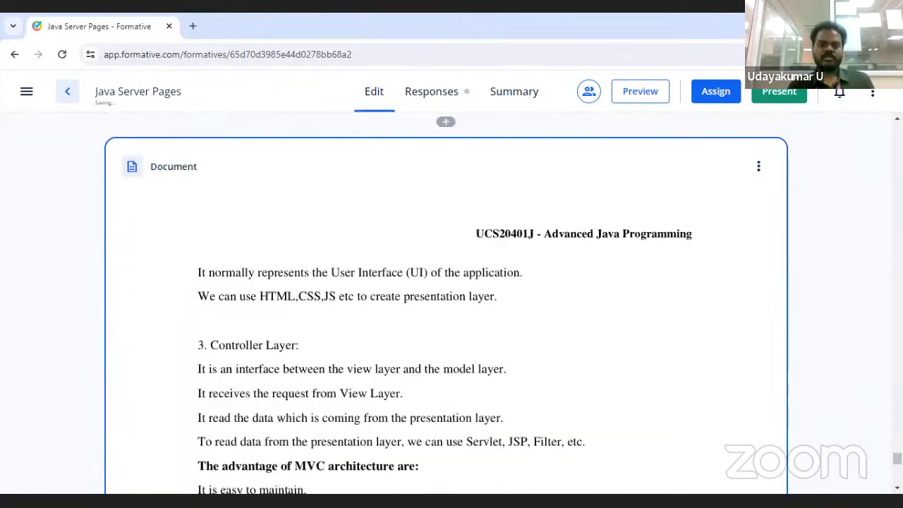
pyautogui.scroll(-5, 446, 303)
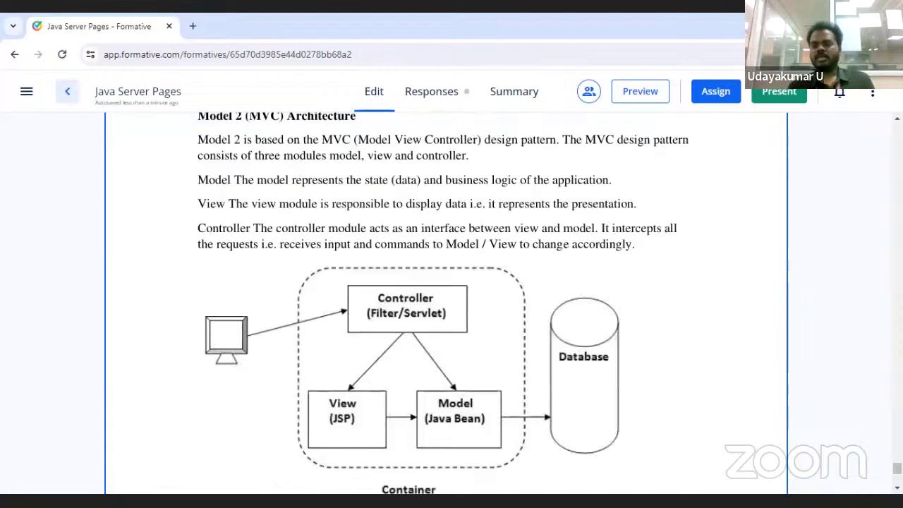
pyautogui.scroll(-4, 446, 303)
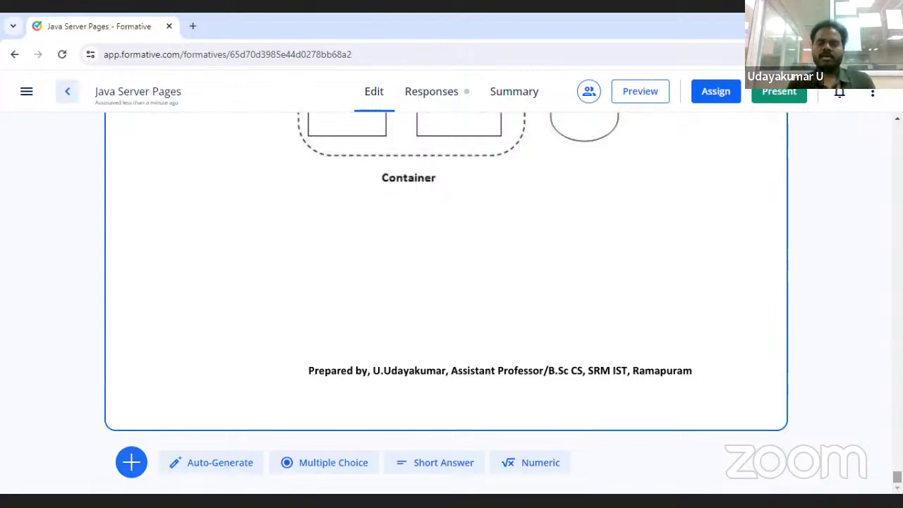
pyautogui.scroll(10, 446, 303)
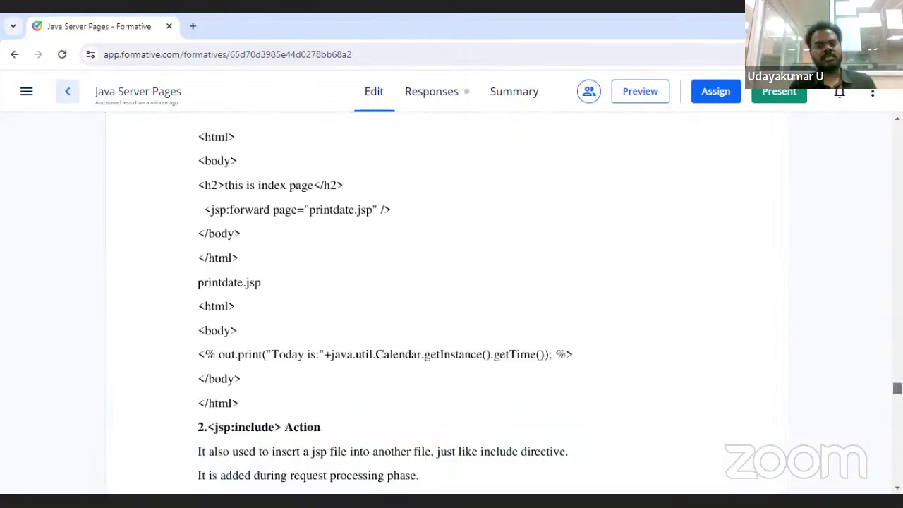
pyautogui.scroll(15, 446, 303)
pyautogui.scroll(15, 446, 303)
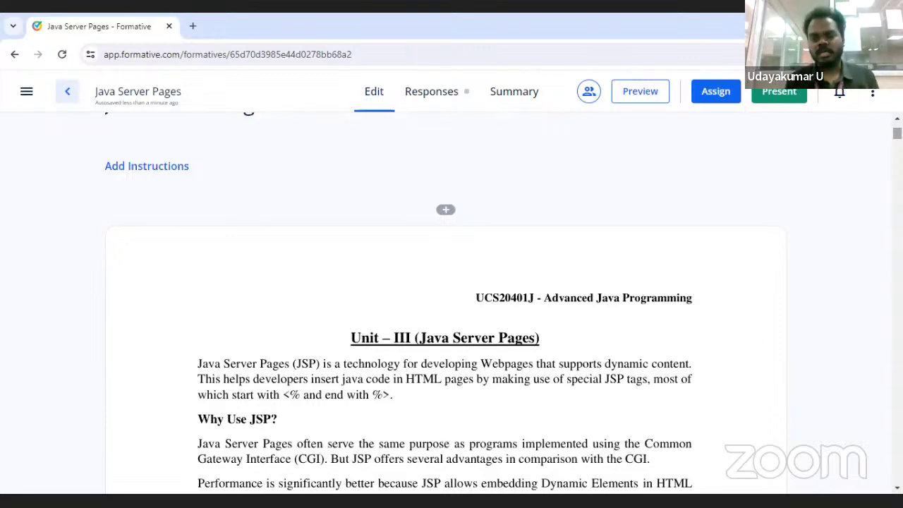
pyautogui.scroll(-20, 446, 303)
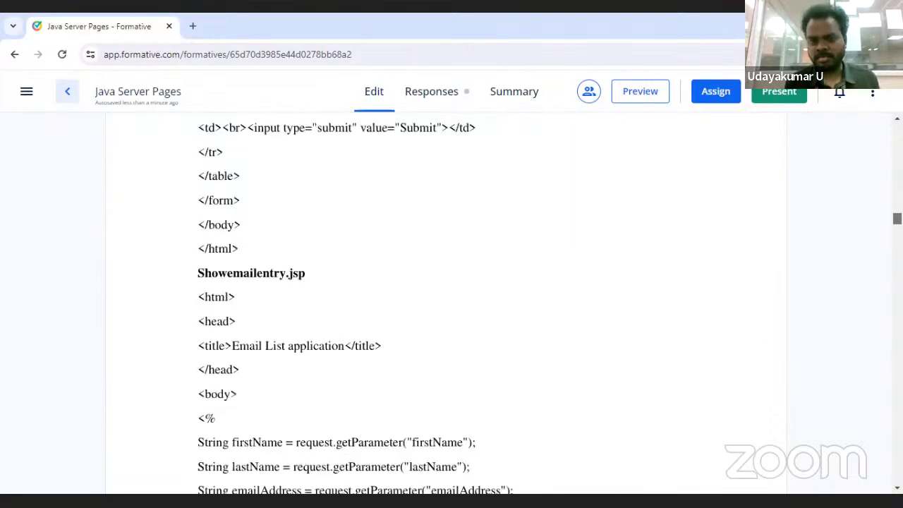
pyautogui.scroll(-20, 446, 304)
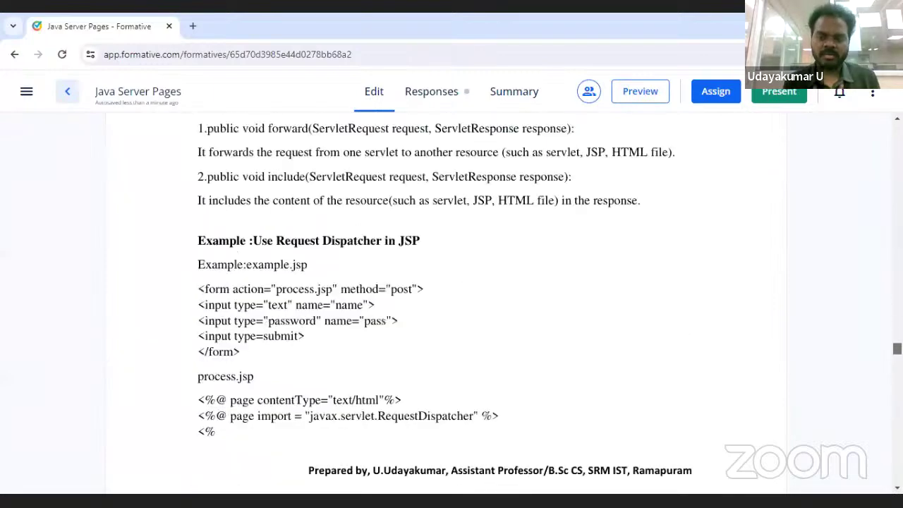
pyautogui.scroll(-15, 445, 303)
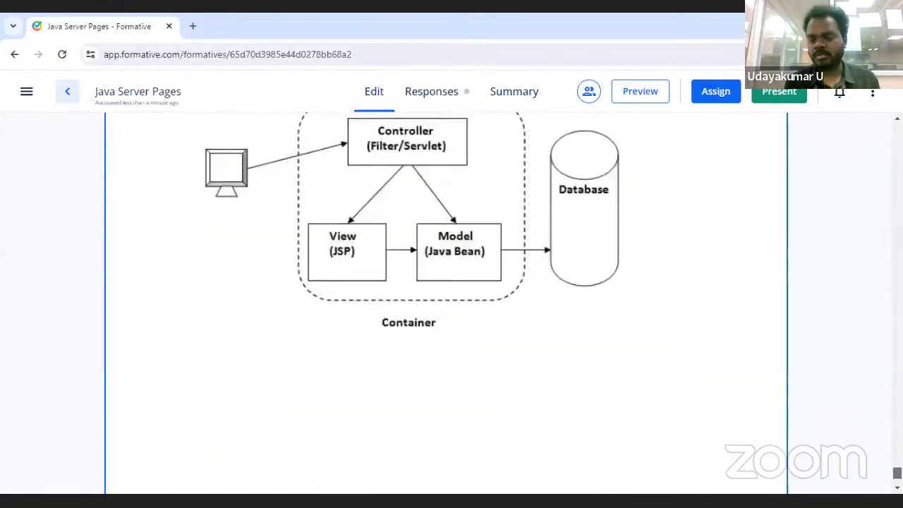
pyautogui.scroll(-1, 446, 304)
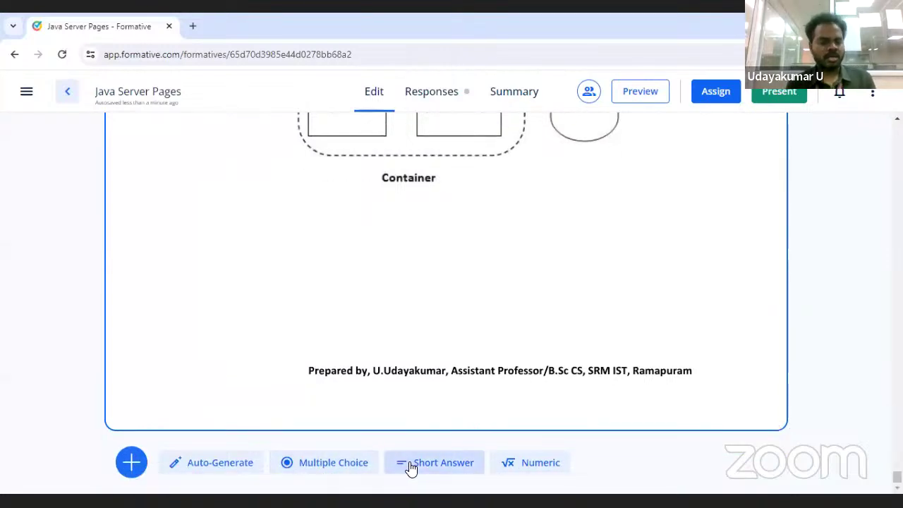
# - Add a multiple choice question after the last document page with the question text "Abbreviation of JSP"
pyautogui.click(347, 474)
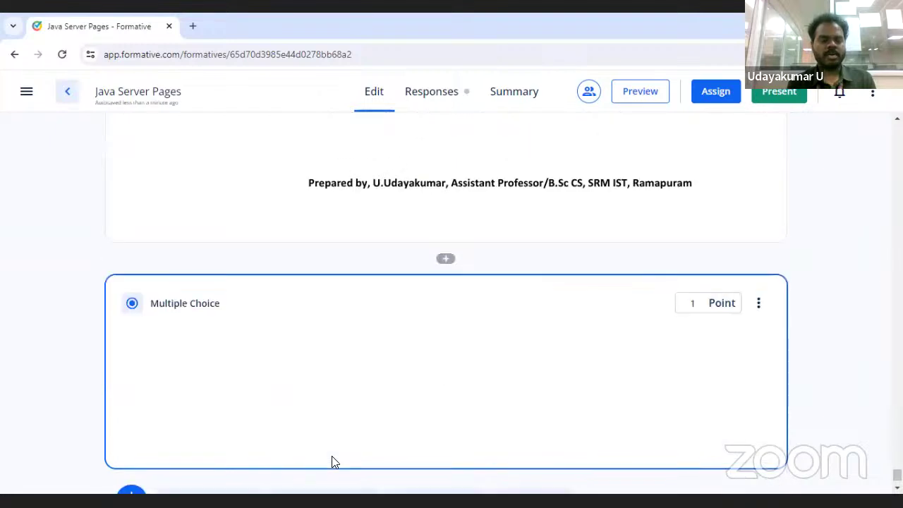
pyautogui.click(207, 331)
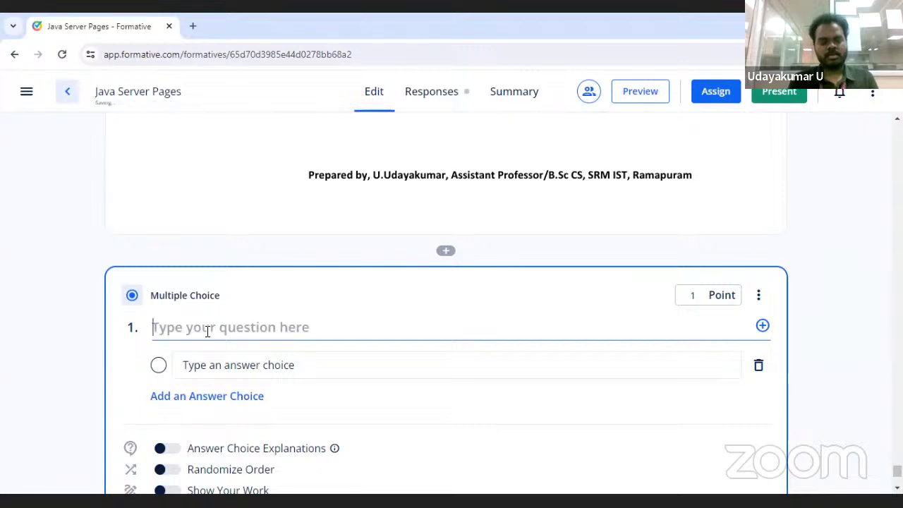
pyautogui.write('Abbre')
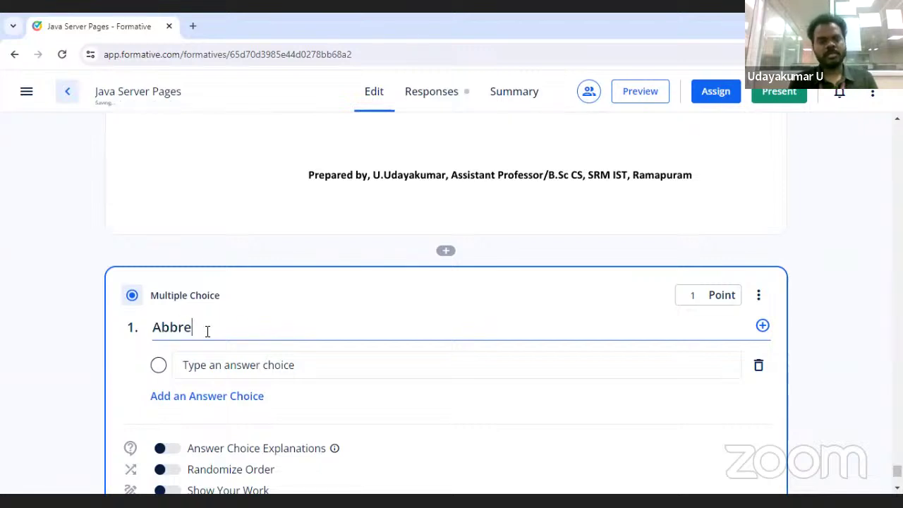
pyautogui.write('viation of')
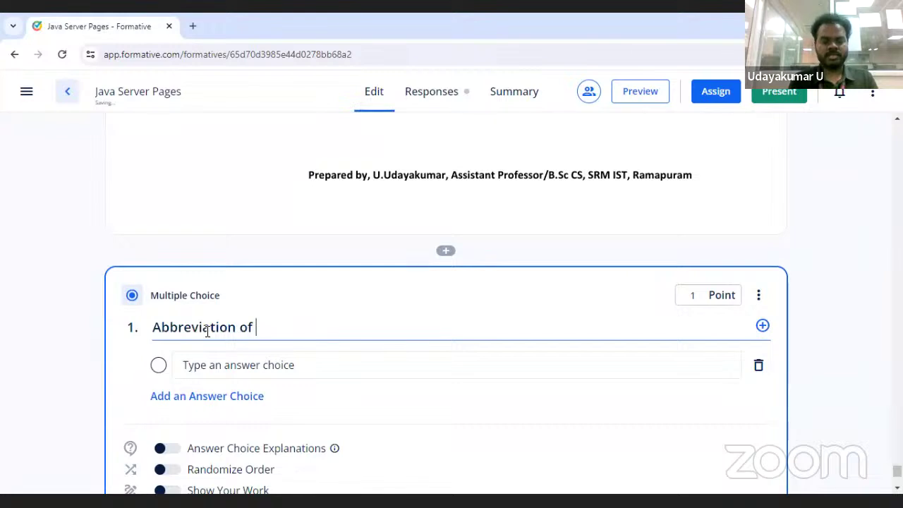
pyautogui.write(' JSP')
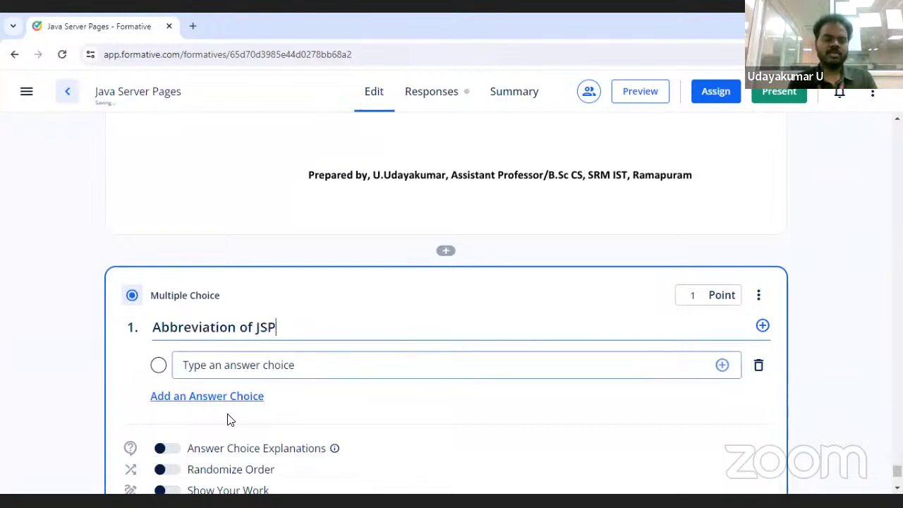
# - Enter "Java Servlet Page" as the first answer choice of the JSP abbreviation question
pyautogui.click(220, 372)
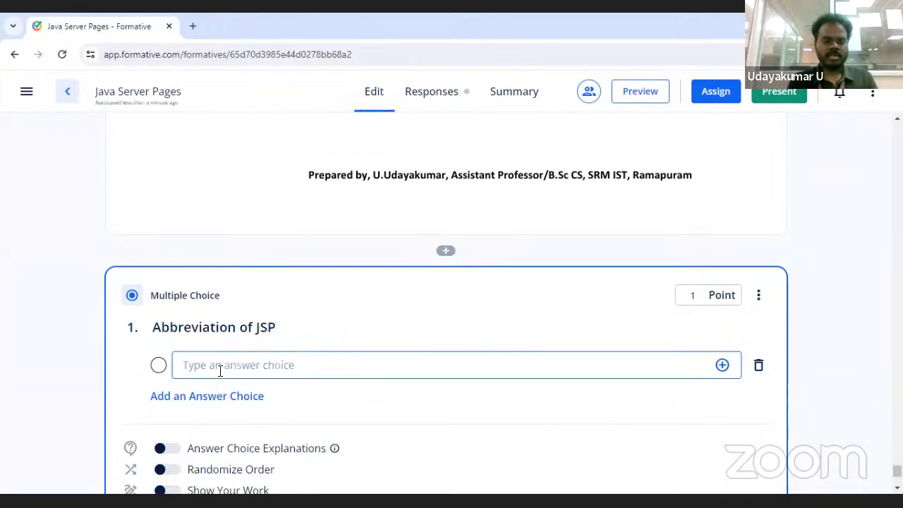
pyautogui.write('Java Se')
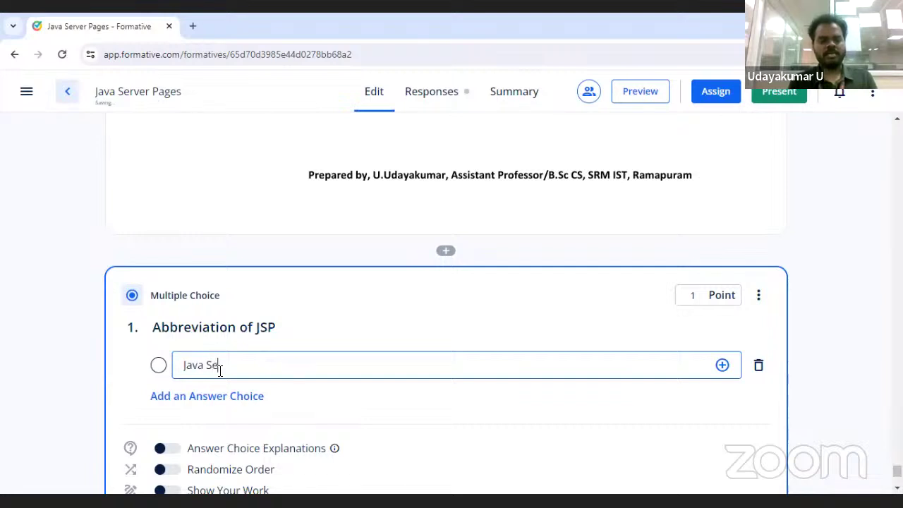
pyautogui.write('rvlet PAge')
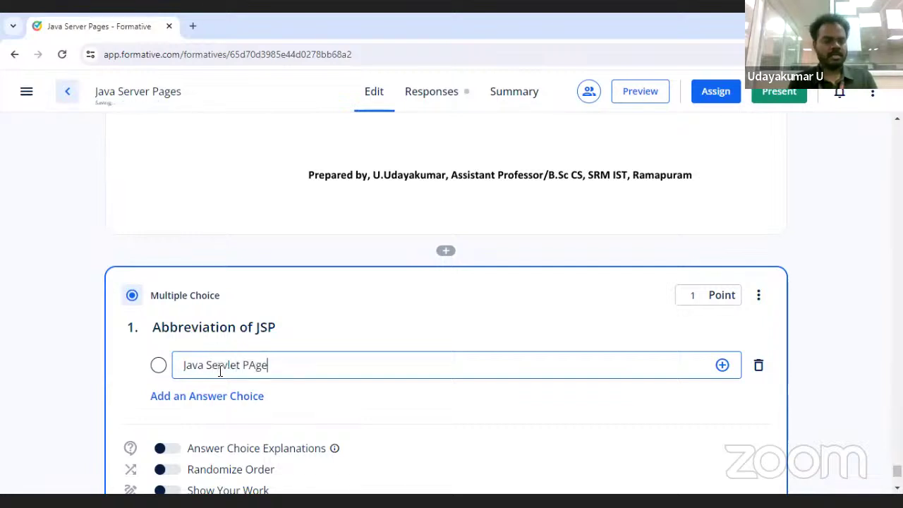
pyautogui.press('BackSpace')
pyautogui.press('BackSpace')
pyautogui.press('BackSpace')
pyautogui.write('age')
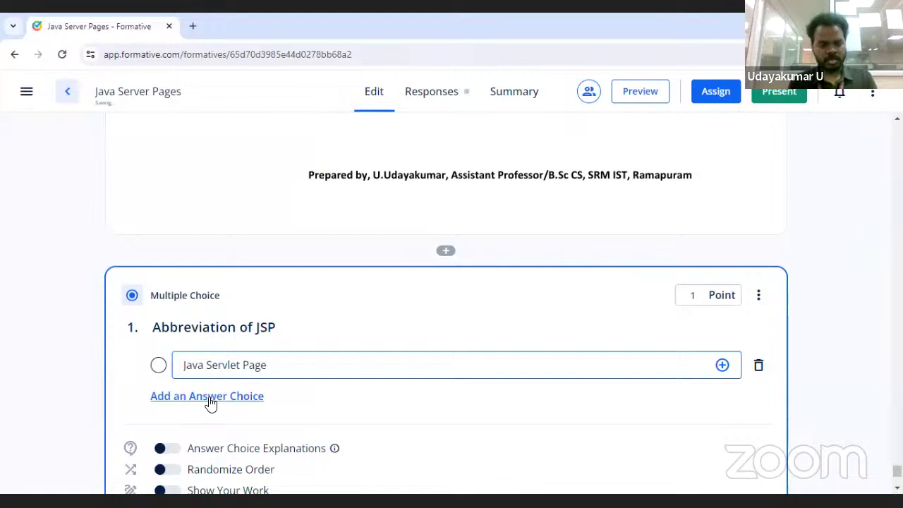
# - Add a second answer choice reading "Java Server Page" to the question
pyautogui.click(211, 401)
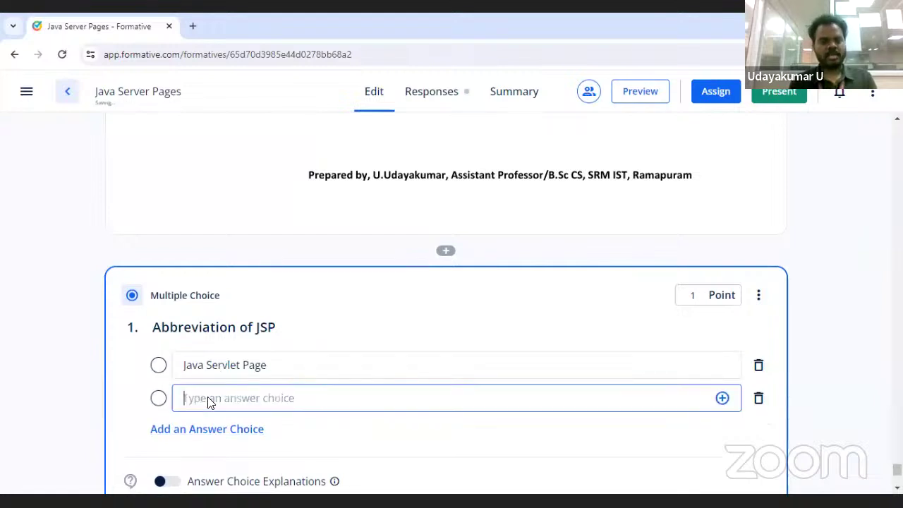
pyautogui.write('Java Ser')
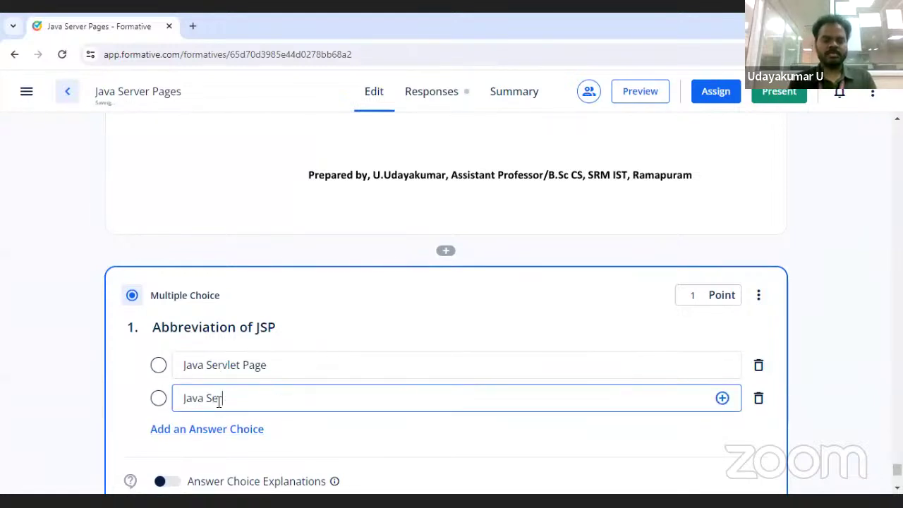
pyautogui.write('ver PAge')
pyautogui.press('BackSpace')
pyautogui.press('BackSpace')
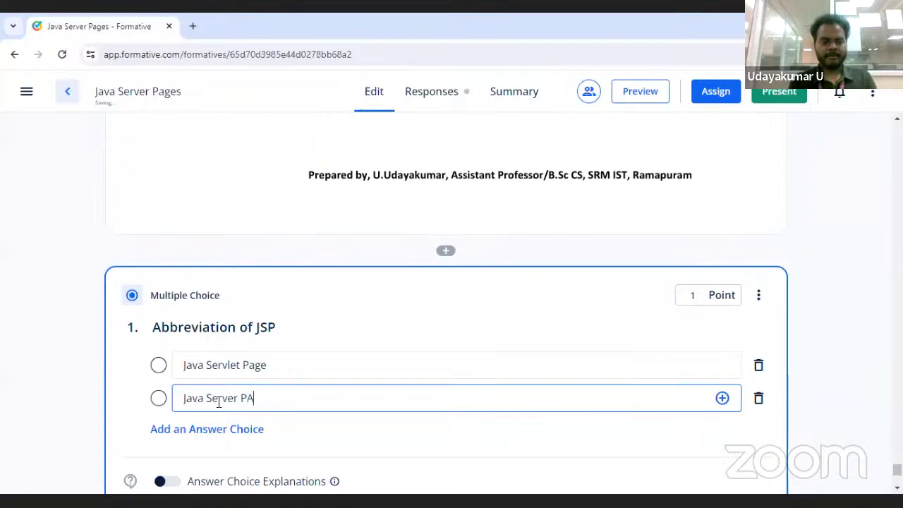
pyautogui.press('BackSpace')
pyautogui.write('age')
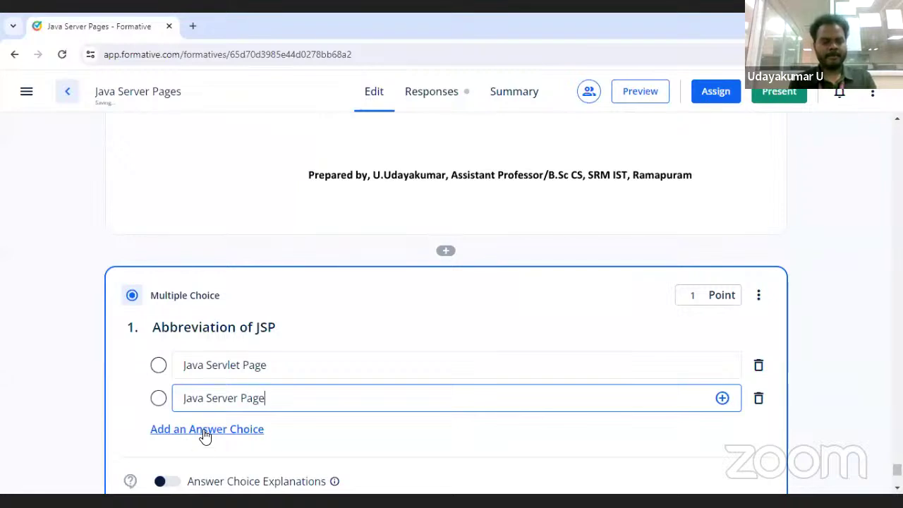
# - Add a third answer choice reading "Java Scientific Page" to the question
pyautogui.click(203, 431)
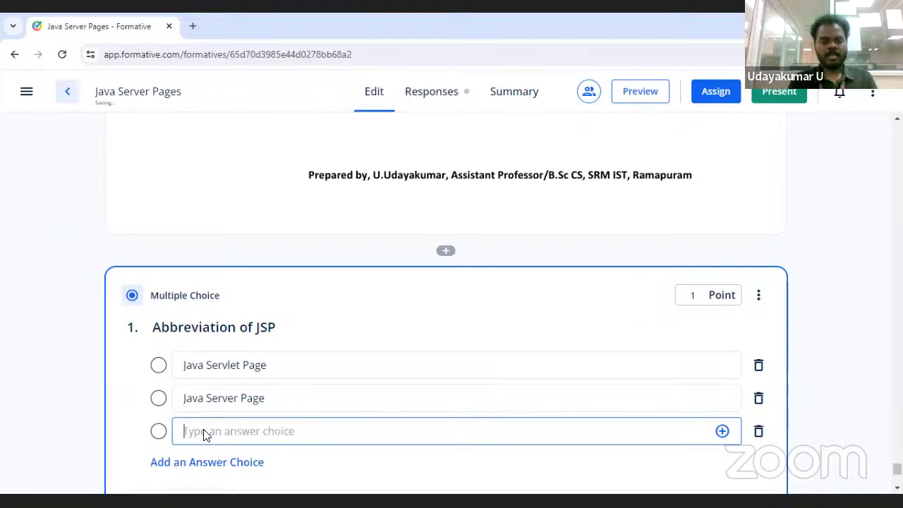
pyautogui.write('Java S')
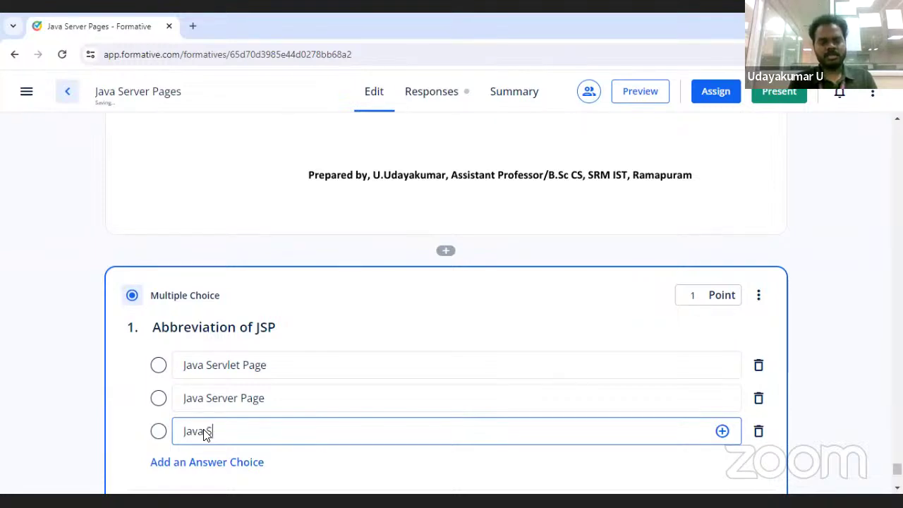
pyautogui.write('ceentific')
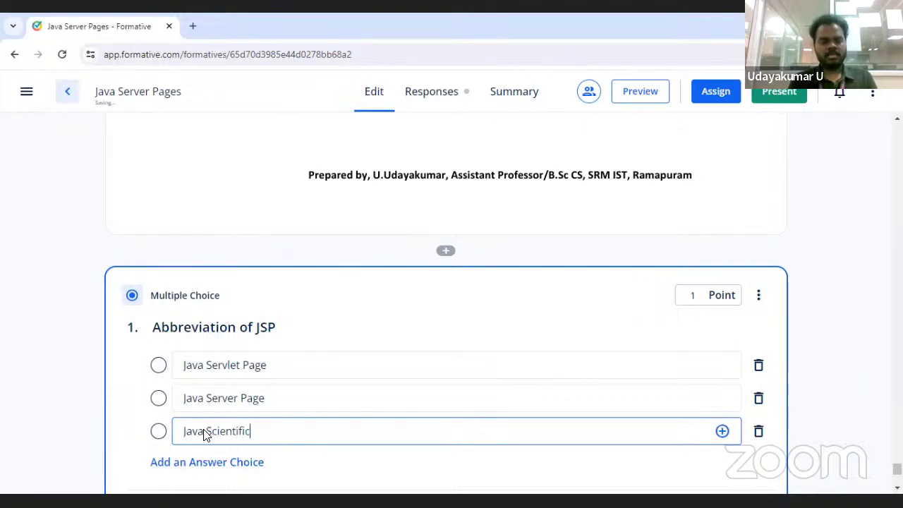
pyautogui.write(' Page')
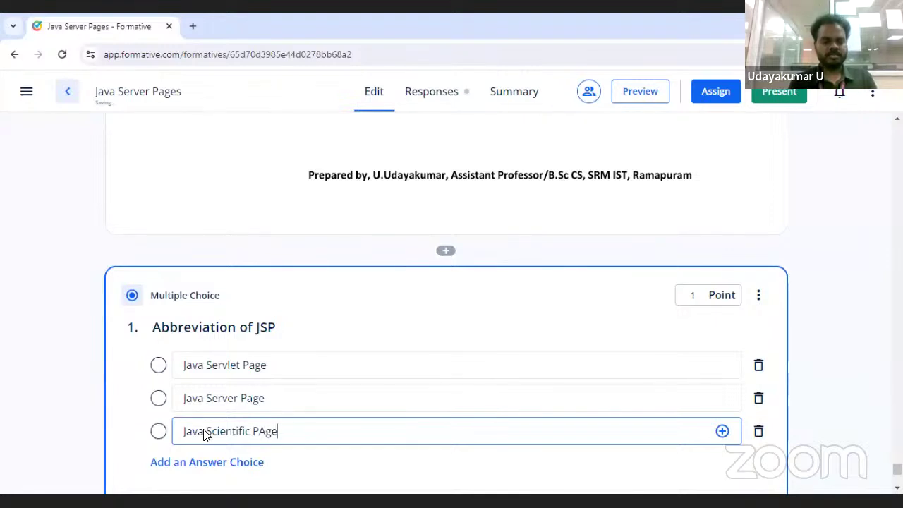
pyautogui.press('BackSpace')
pyautogui.press('BackSpace')
pyautogui.press('BackSpace')
pyautogui.write('age')
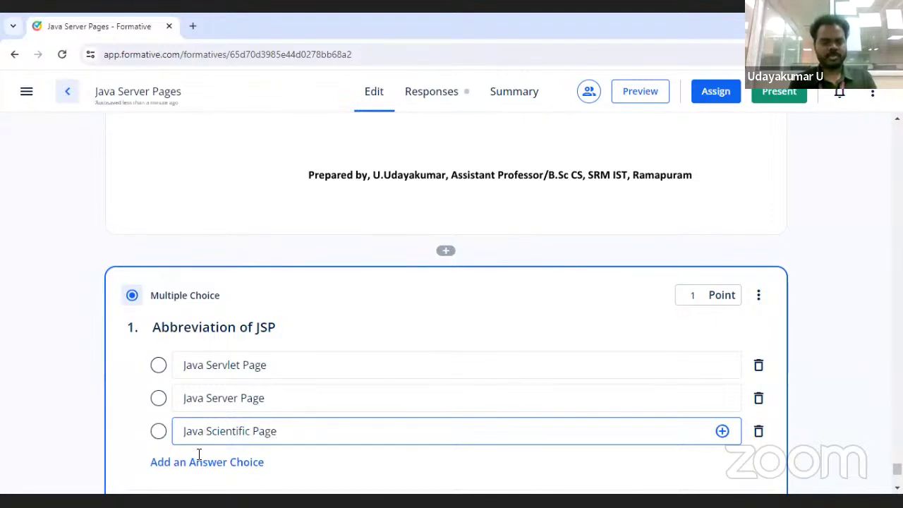
# - Add a fourth answer choice reading "Java Source Page" to the question
pyautogui.click(192, 464)
pyautogui.write('Ja')
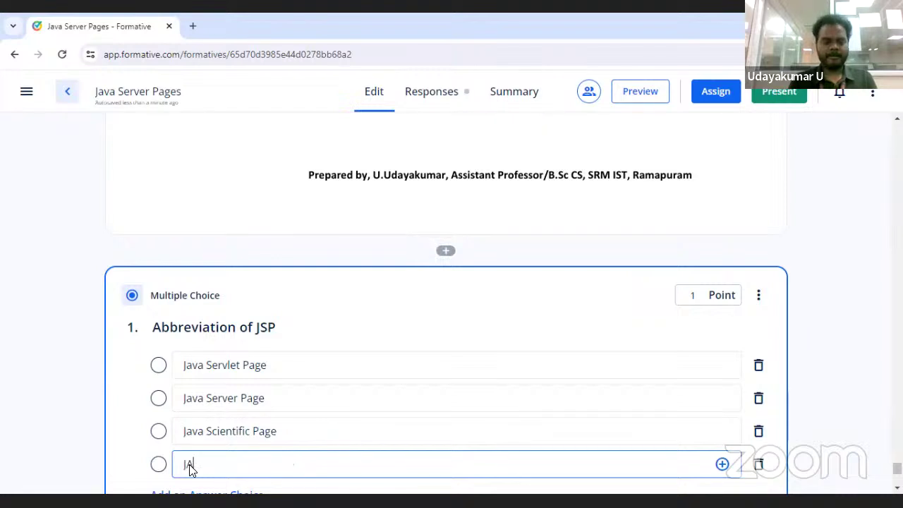
pyautogui.write('va')
pyautogui.press('BackSpace')
pyautogui.press('BackSpace')
pyautogui.write('va ')
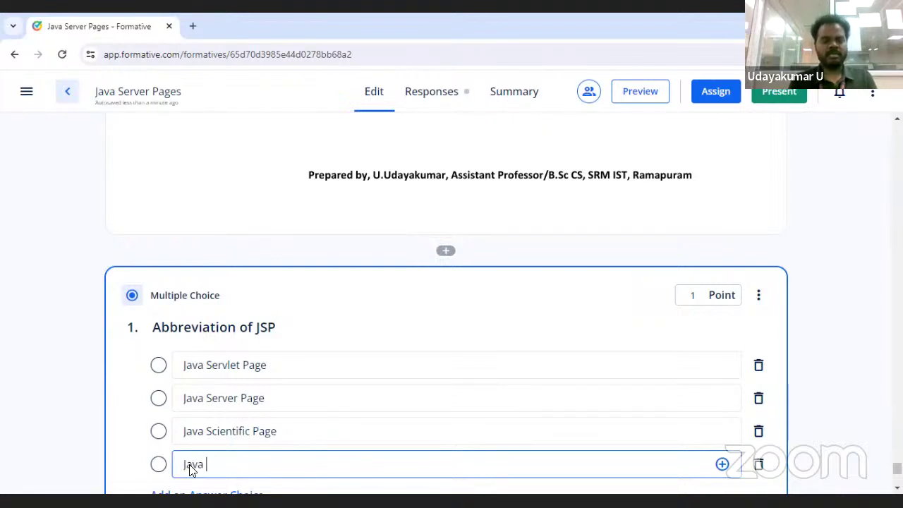
pyautogui.write('Source')
pyautogui.press('BackSpace')
pyautogui.press('BackSpace')
pyautogui.press('BackSpace')
pyautogui.press('BackSpace')
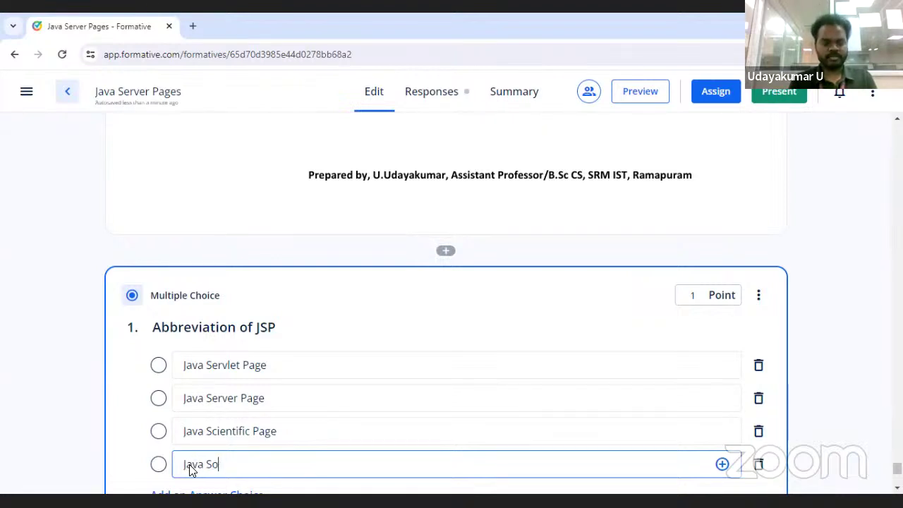
pyautogui.write('urce PA')
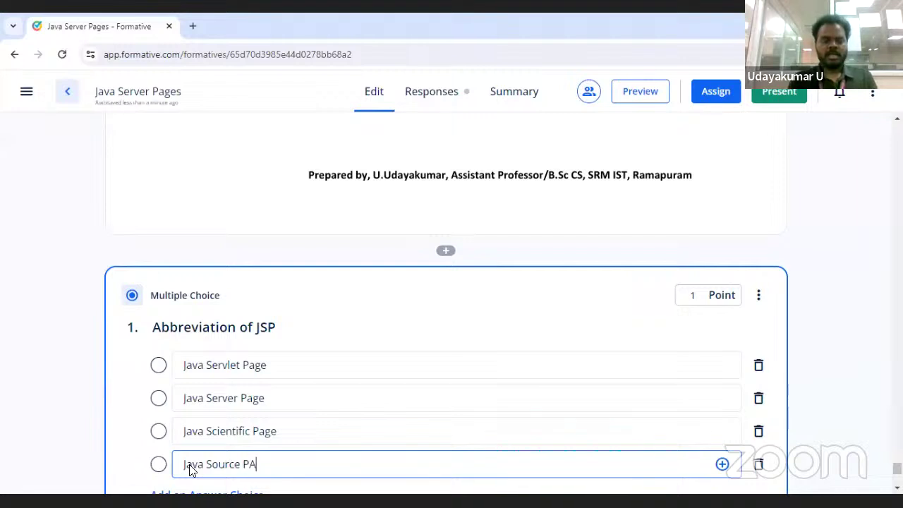
pyautogui.press('BackSpace')
pyautogui.write('age')
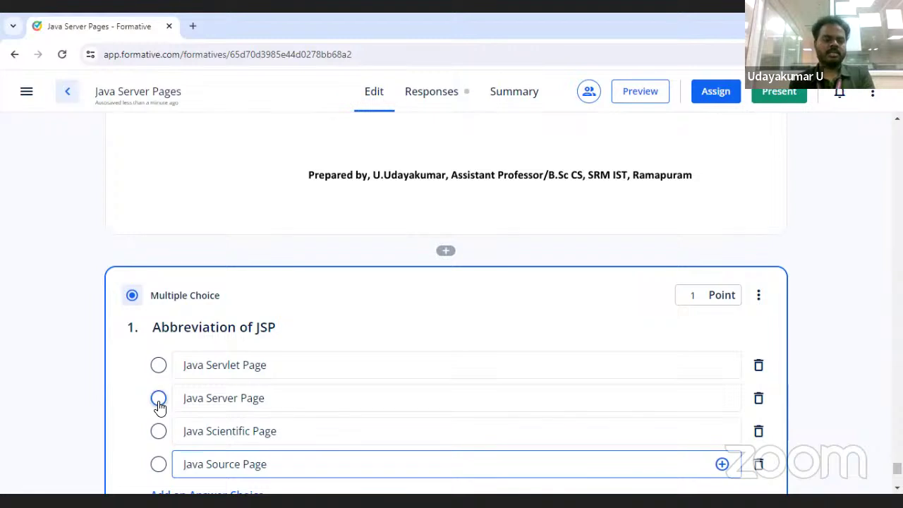
# - Mark "Java Server Page" as the correct answer of the JSP abbreviation question and make it worth 5 points
pyautogui.click(158, 400)
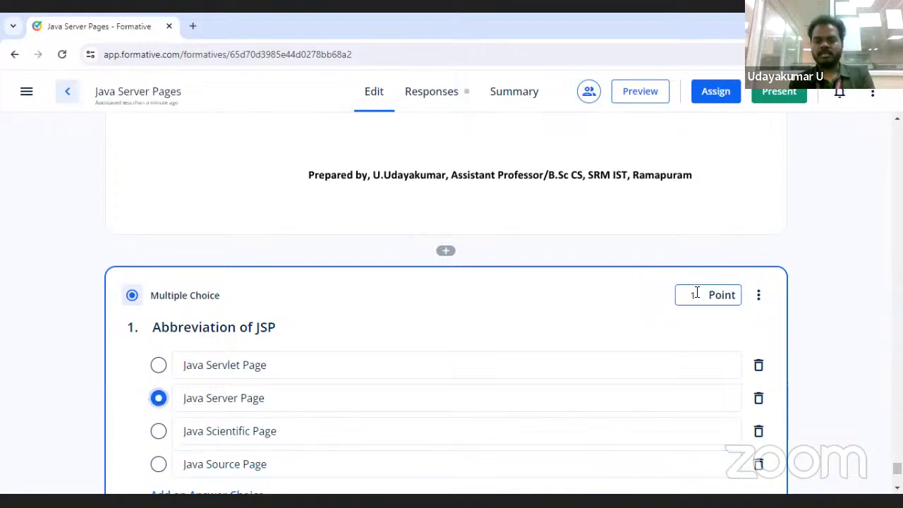
pyautogui.doubleClick(696, 292)
pyautogui.write('5')
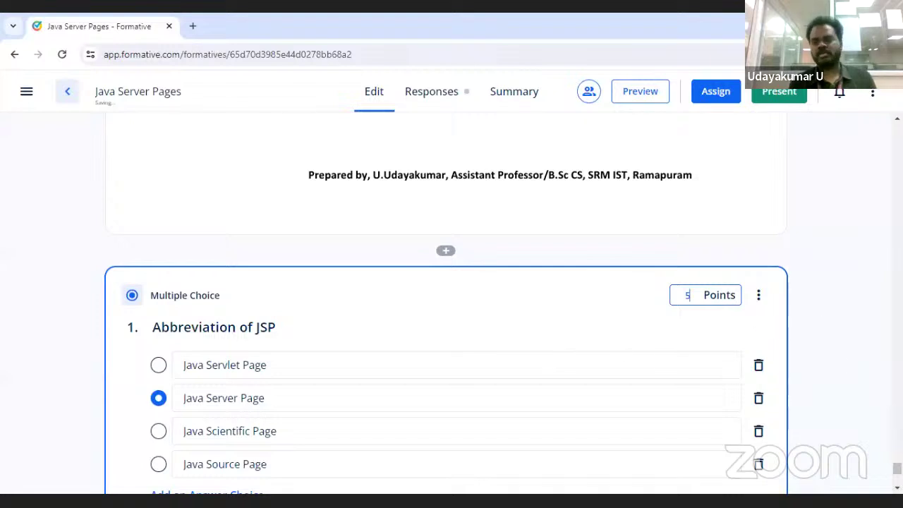
pyautogui.click(882, 358)
# - Try the Answer Choice Explanations, Randomize Order and Show Your Work options on the question, switching each off again
pyautogui.scroll(-5, 882, 357)
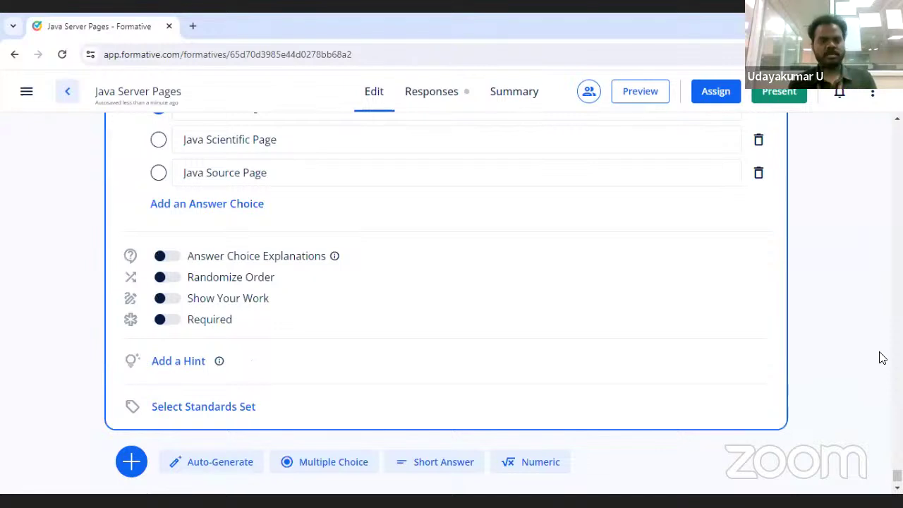
pyautogui.click(174, 260)
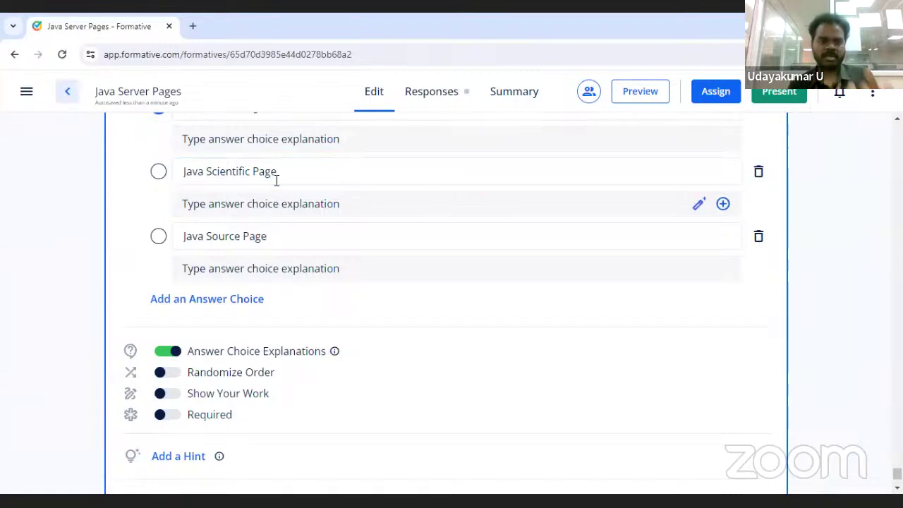
pyautogui.click(159, 352)
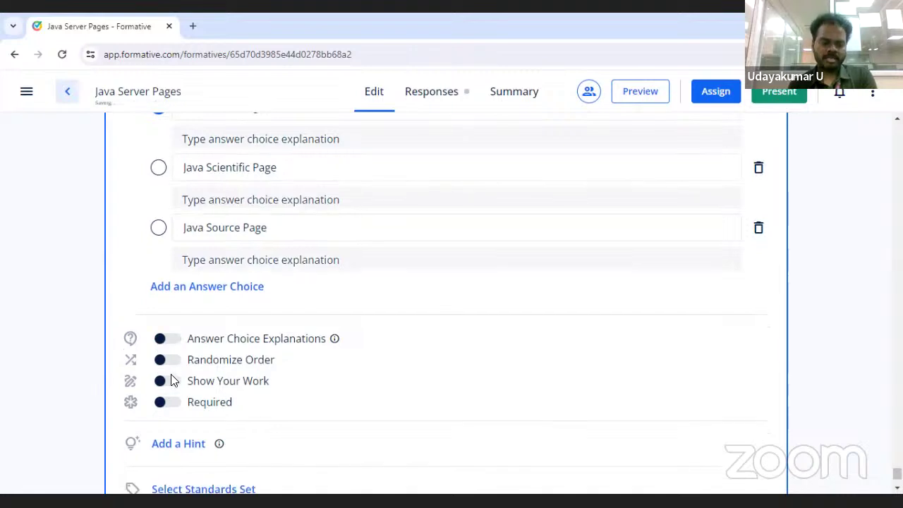
pyautogui.click(168, 281)
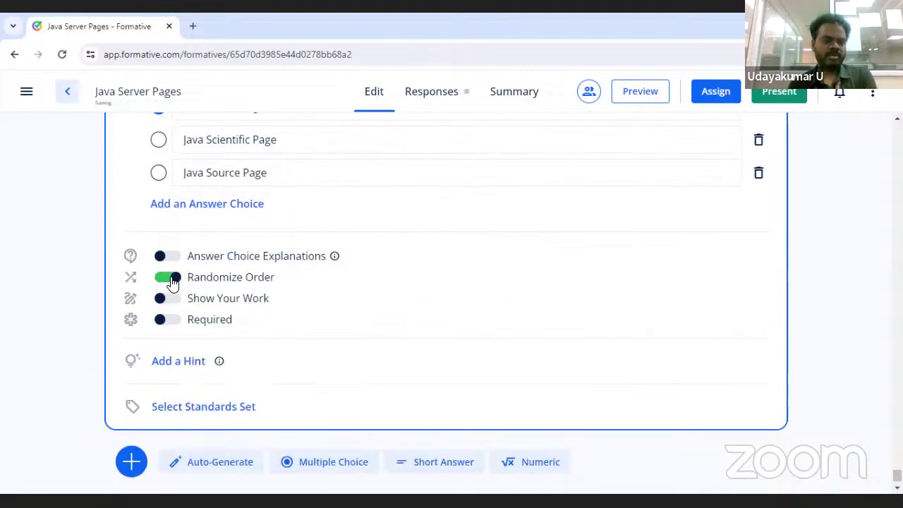
pyautogui.click(161, 280)
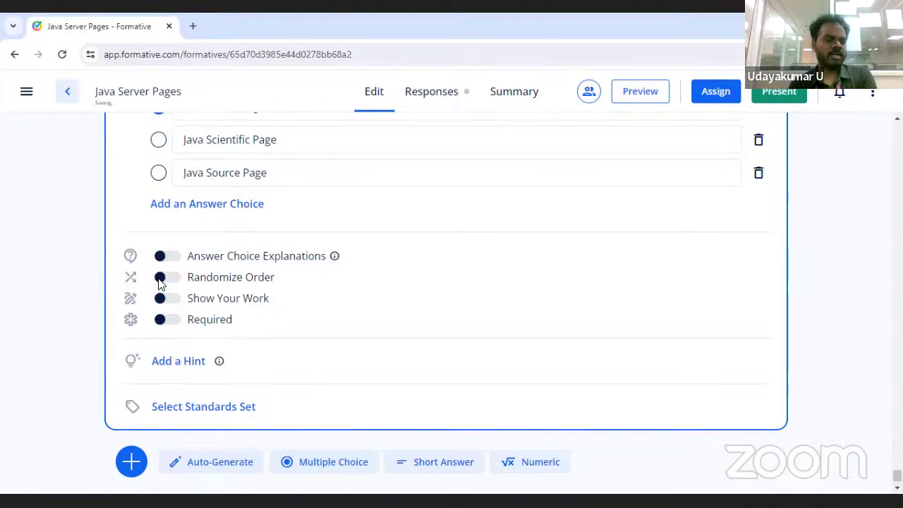
pyautogui.click(165, 302)
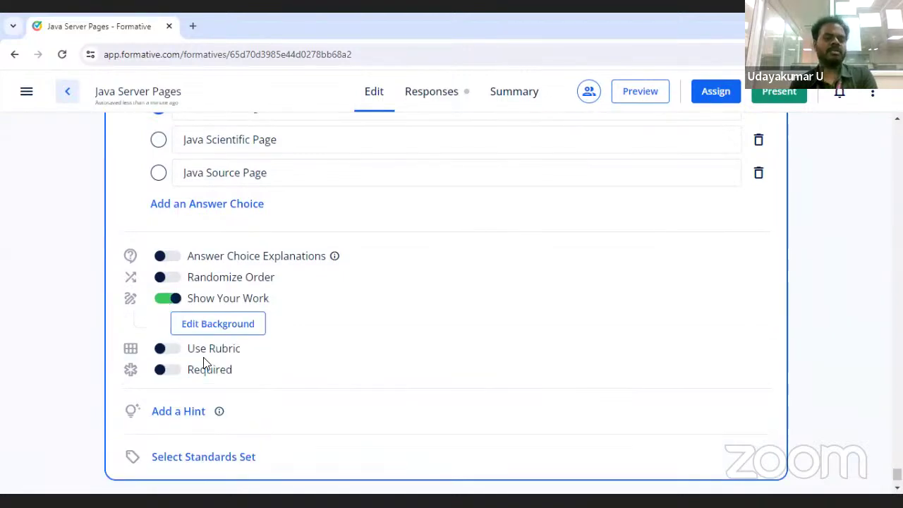
pyautogui.click(163, 300)
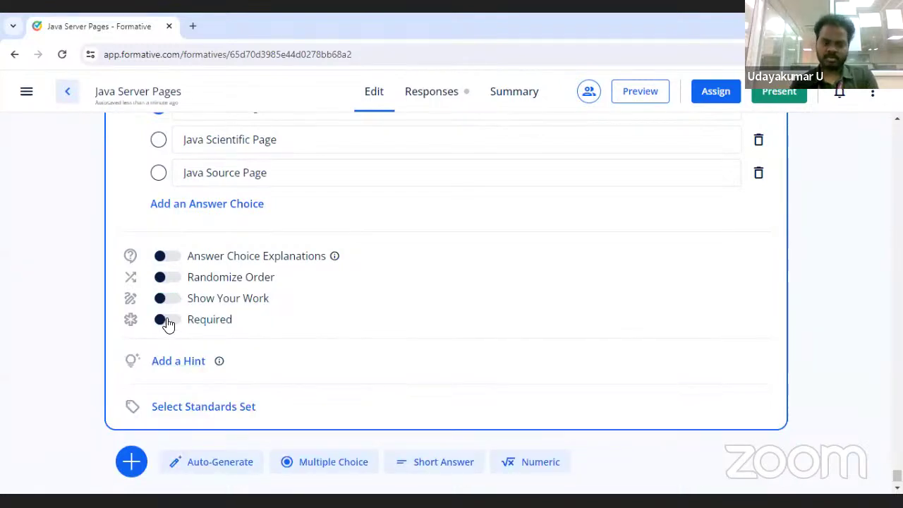
# - Make the JSP abbreviation question required and add a second, blank multiple-choice question below it
pyautogui.click(167, 321)
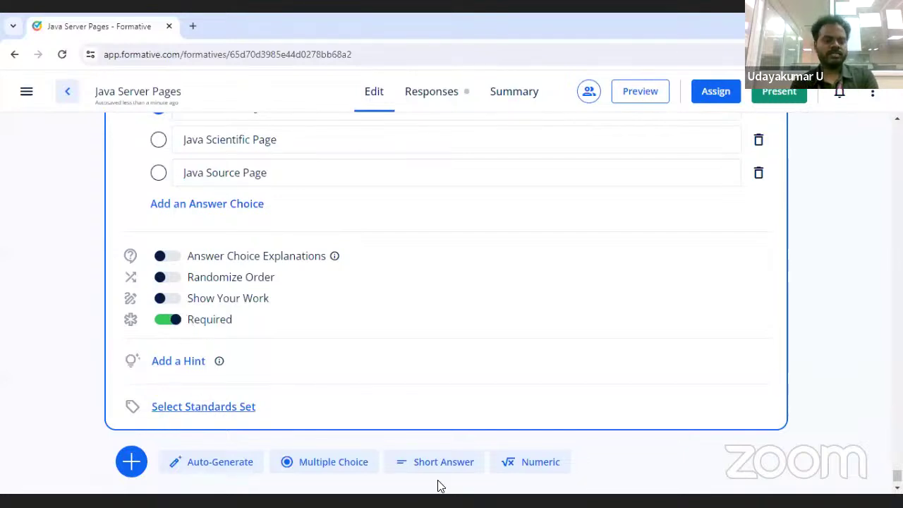
pyautogui.click(358, 462)
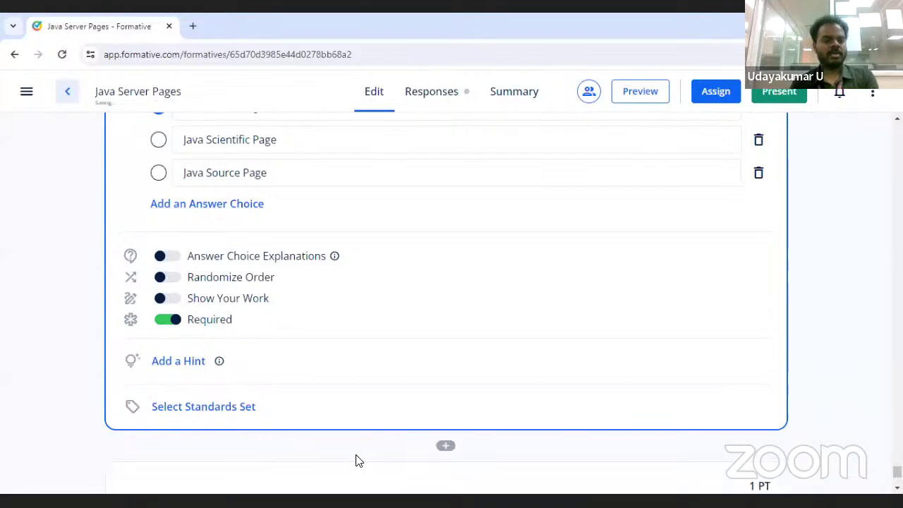
pyautogui.click(508, 292)
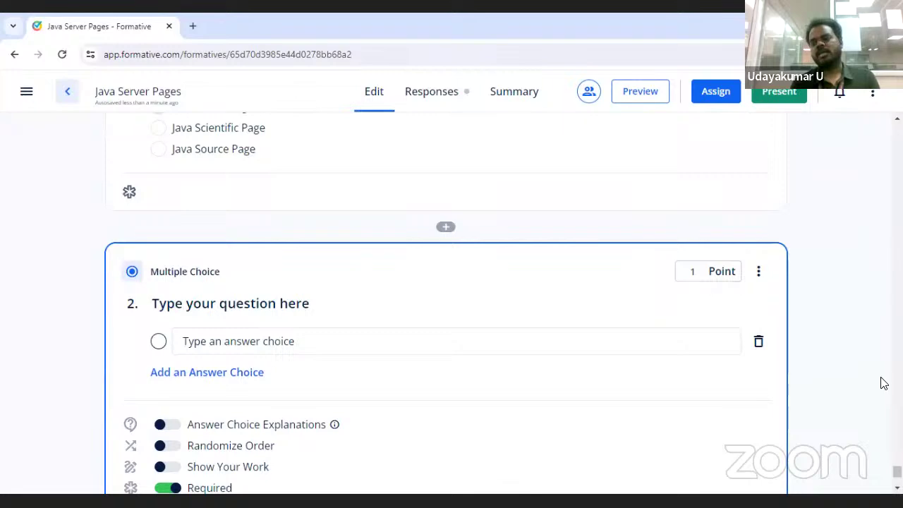
# - Open the formative's assign settings and copy the join link for guest students
pyautogui.scroll(10, 451, 304)
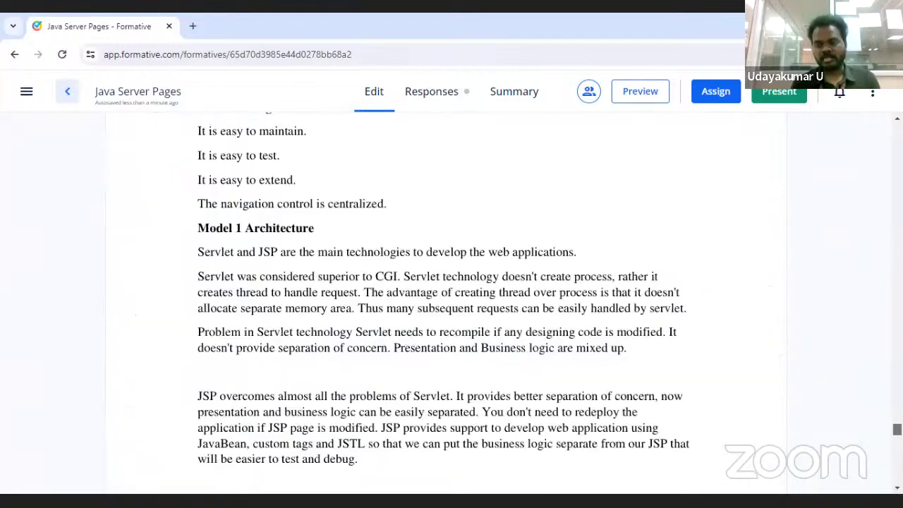
pyautogui.scroll(15, 452, 304)
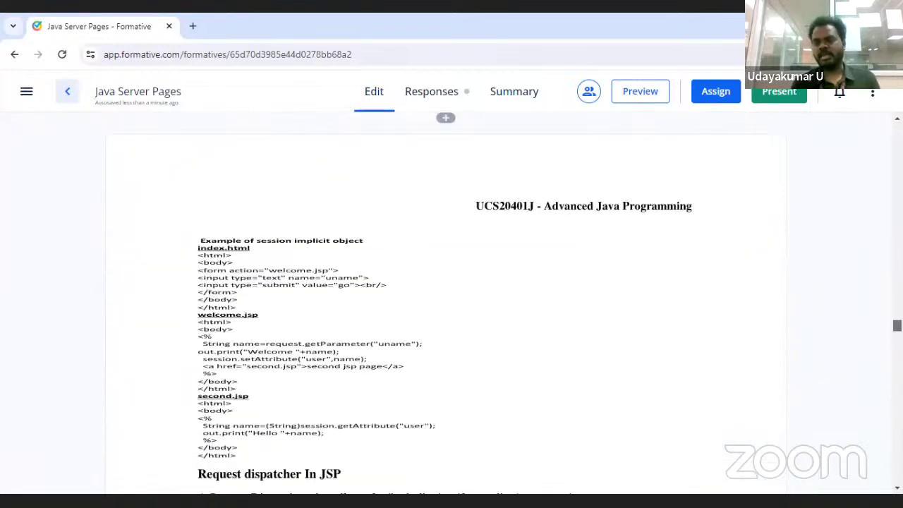
pyautogui.scroll(5, 452, 303)
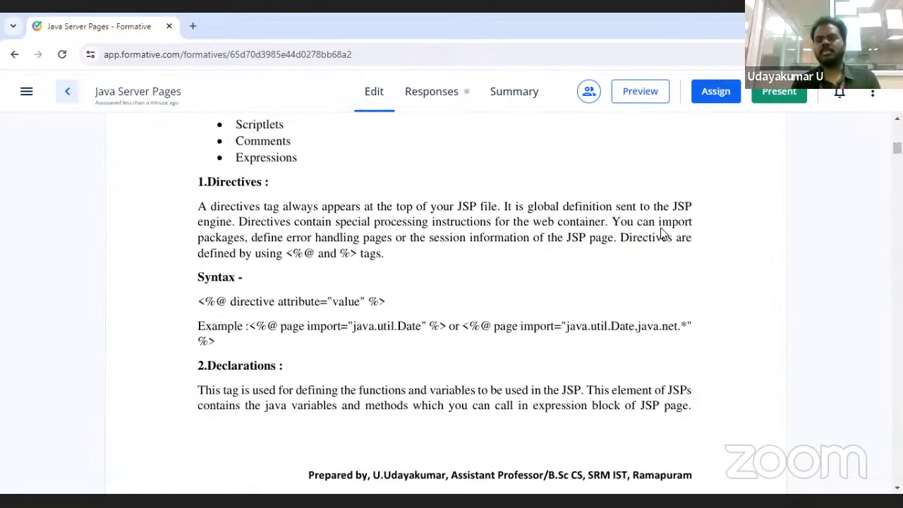
pyautogui.click(727, 93)
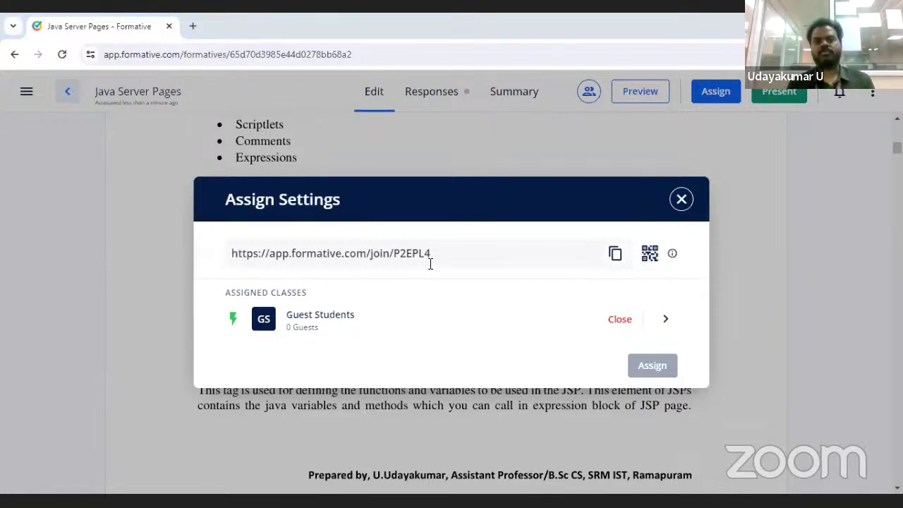
pyautogui.click(615, 255)
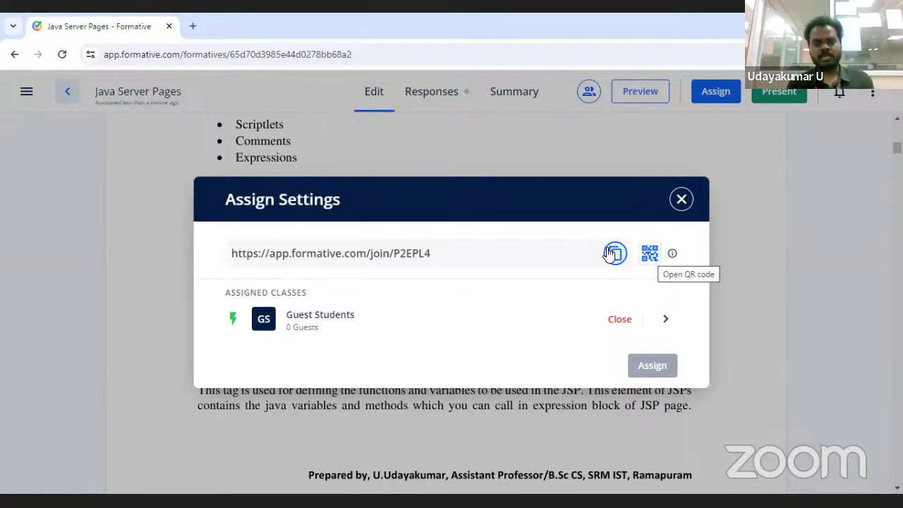
pyautogui.click(614, 255)
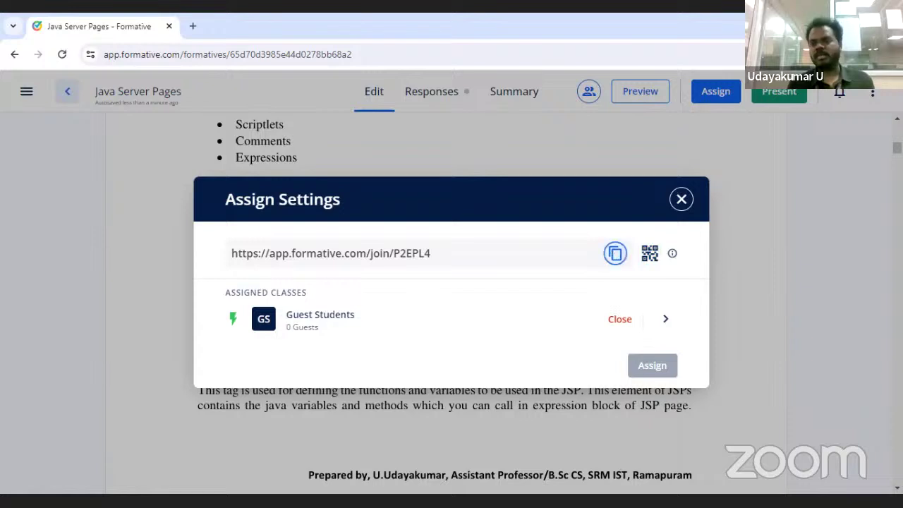
# - Close the assign settings and view the student responses to the formative
pyautogui.click(890, 54)
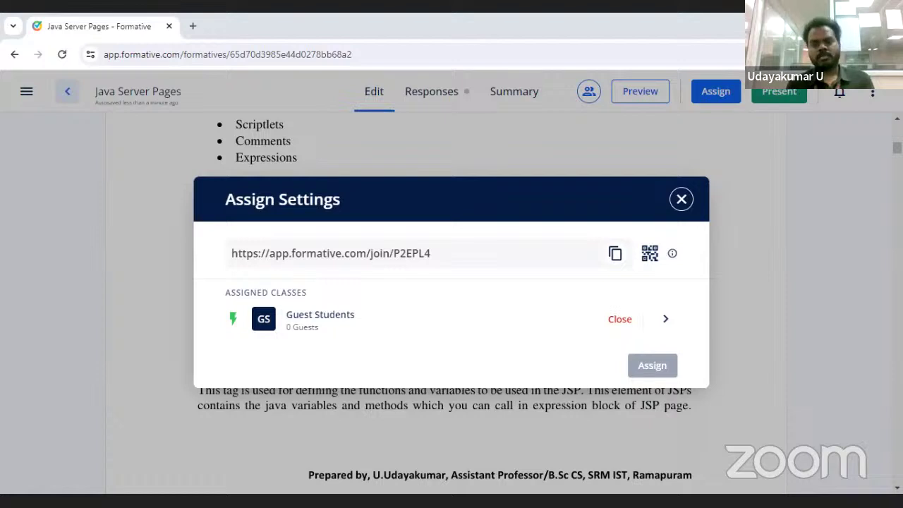
pyautogui.press('Tab')
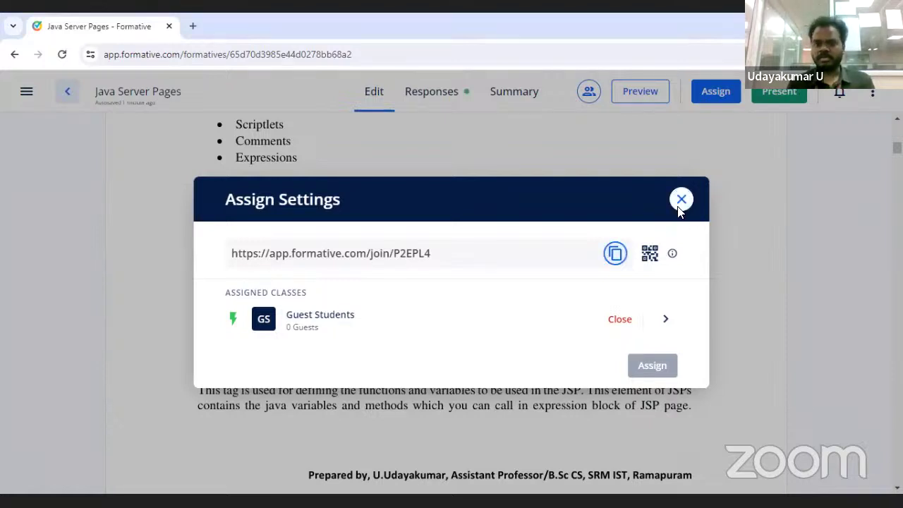
pyautogui.click(458, 118)
pyautogui.click(433, 90)
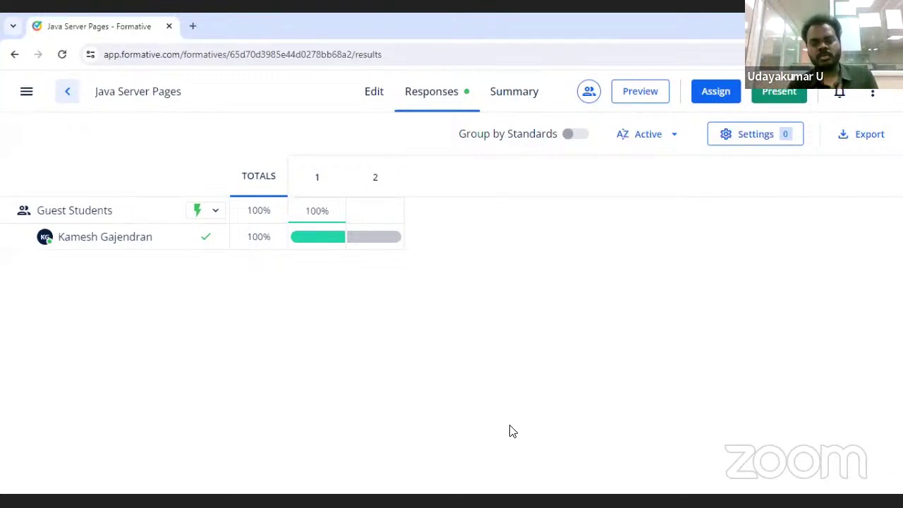
# - Search the web for "prep ai" in a new browser tab and open PrepAI's question generator
pyautogui.click(193, 26)
pyautogui.write('prep')
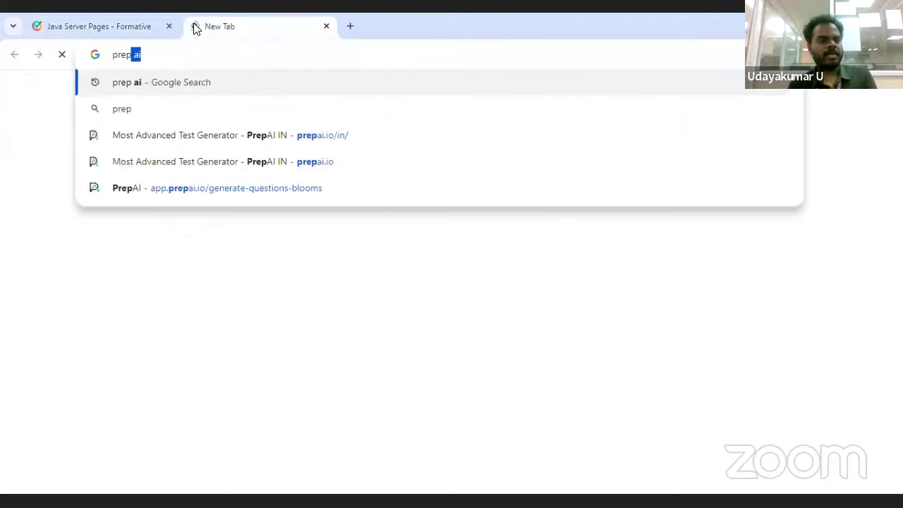
pyautogui.press('Return')
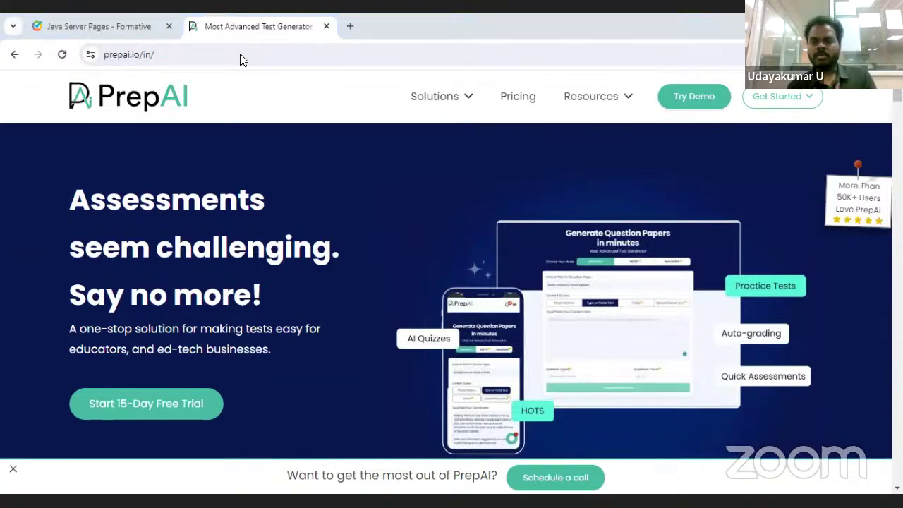
pyautogui.click(761, 131)
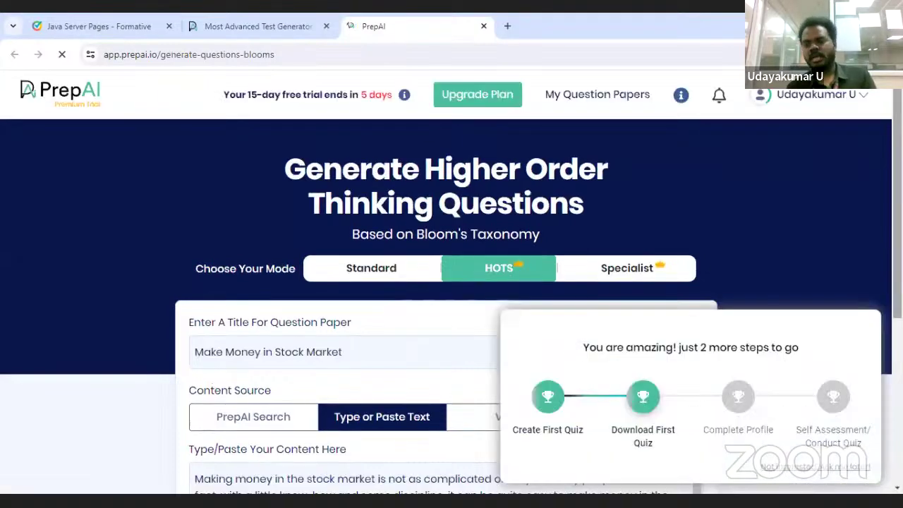
# - Switch the question generator to Standard mode and look over its sample stock market content
pyautogui.scroll(-2, 451, 283)
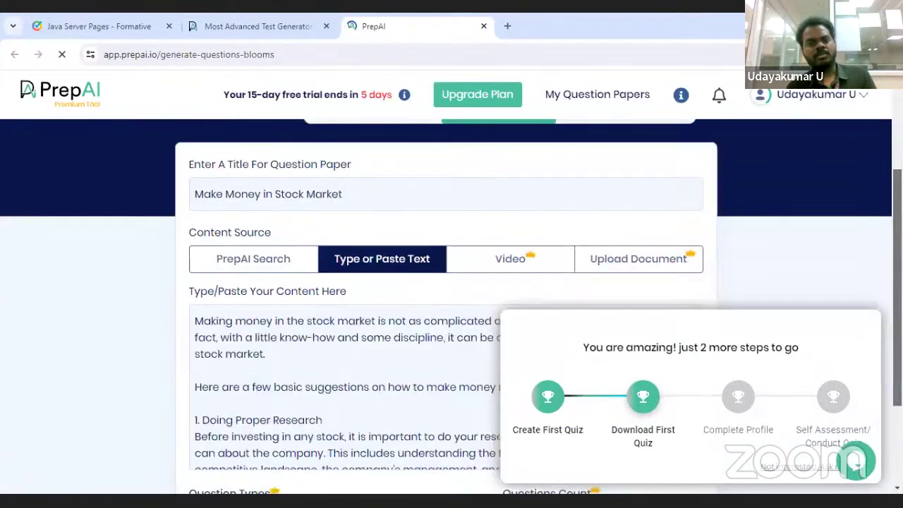
pyautogui.scroll(1, 452, 282)
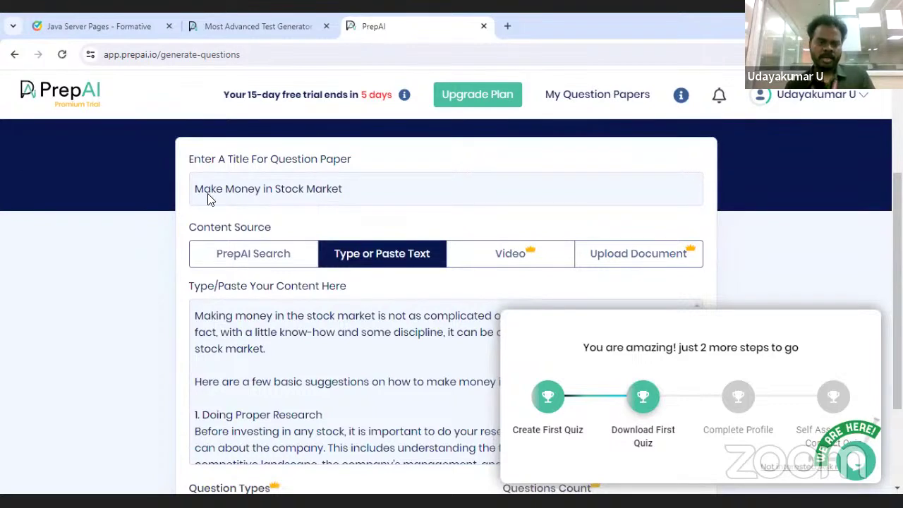
pyautogui.click(296, 314)
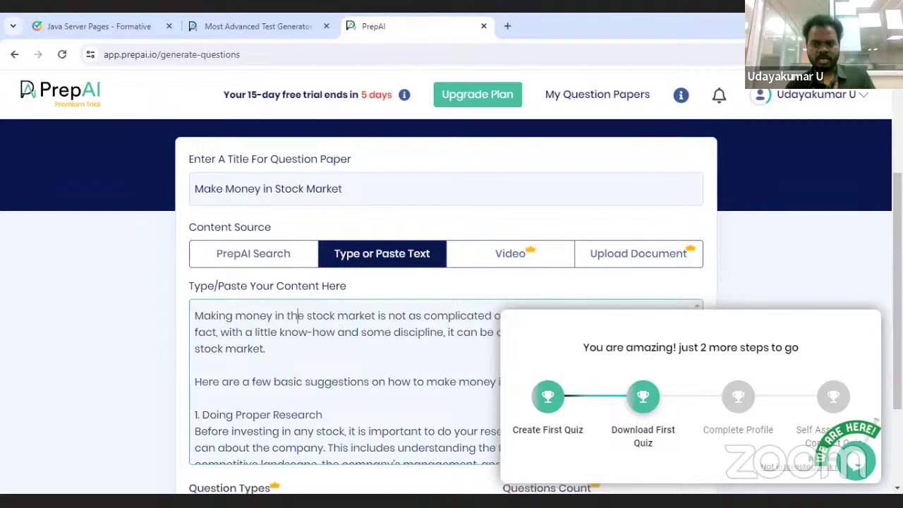
pyautogui.scroll(-2, 296, 317)
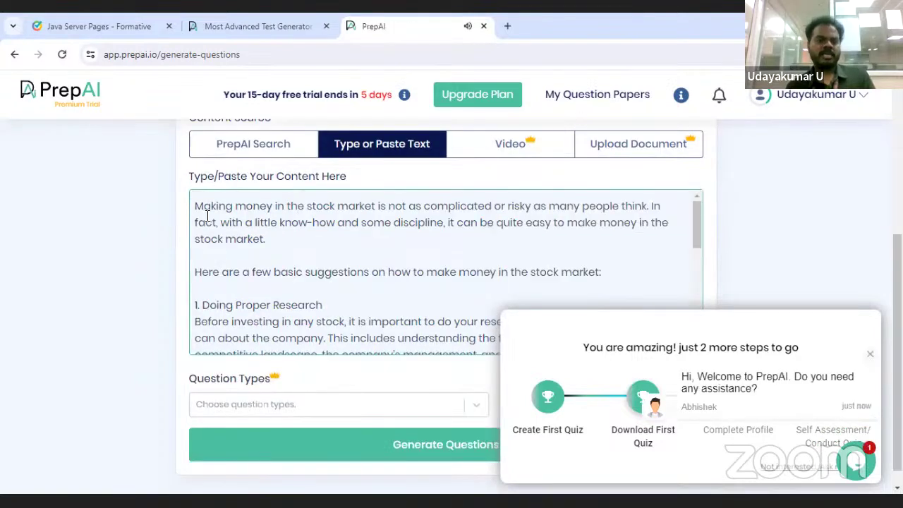
# - Examine the available question types without selecting one, and dismiss the chat greeting
pyautogui.press('Tab')
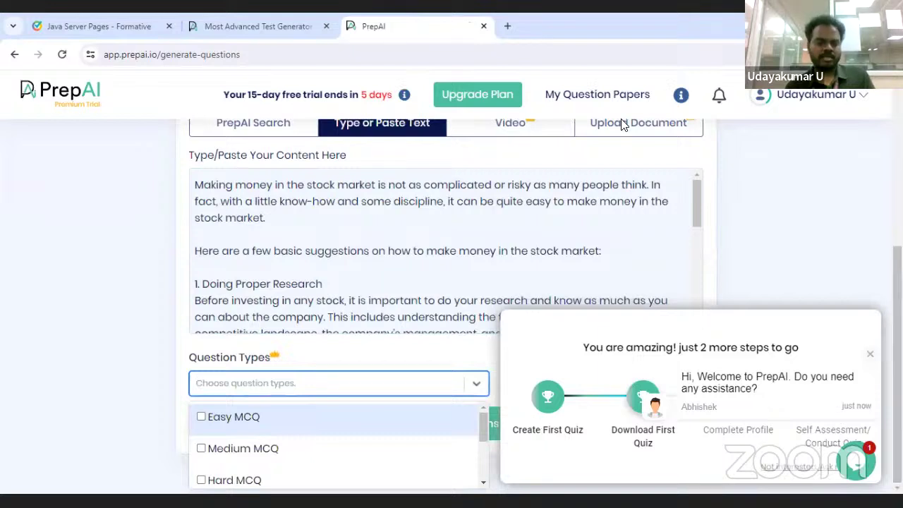
pyautogui.click(305, 384)
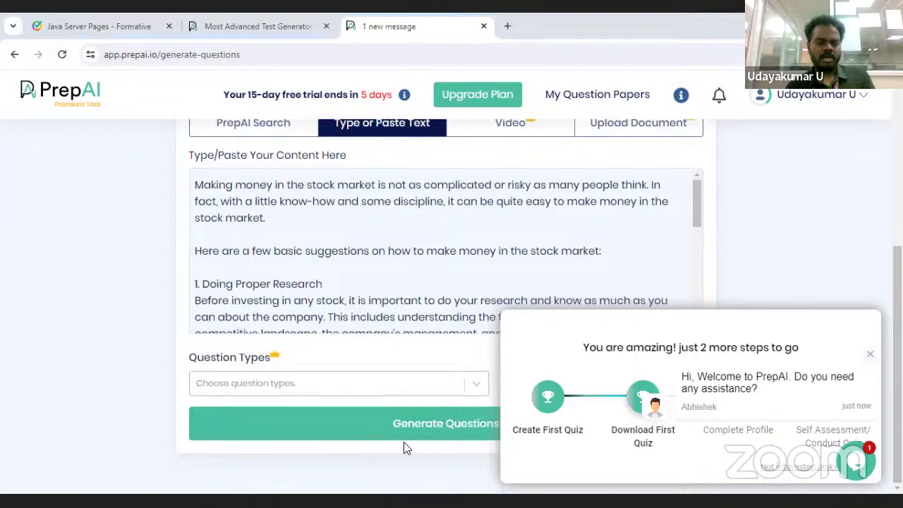
pyautogui.moveTo(484, 429); pyautogui.dragTo(484, 441)
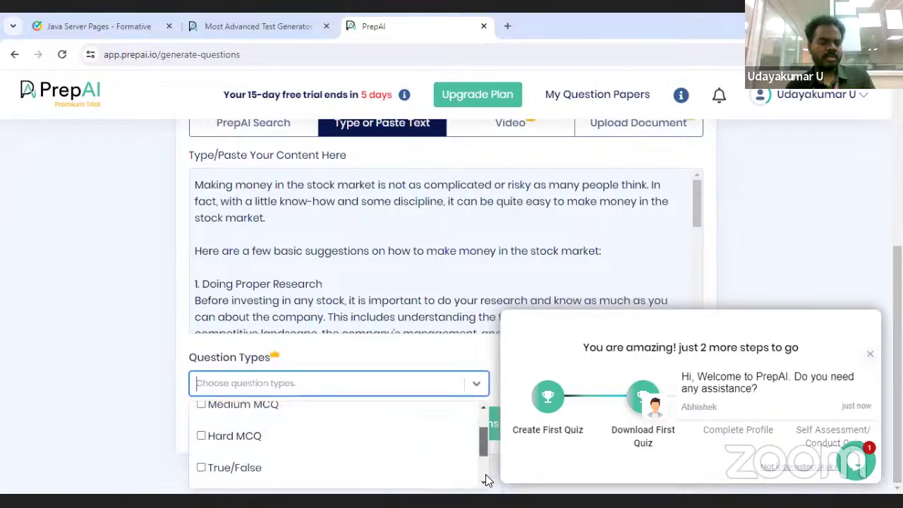
pyautogui.scroll(-2, 487, 479)
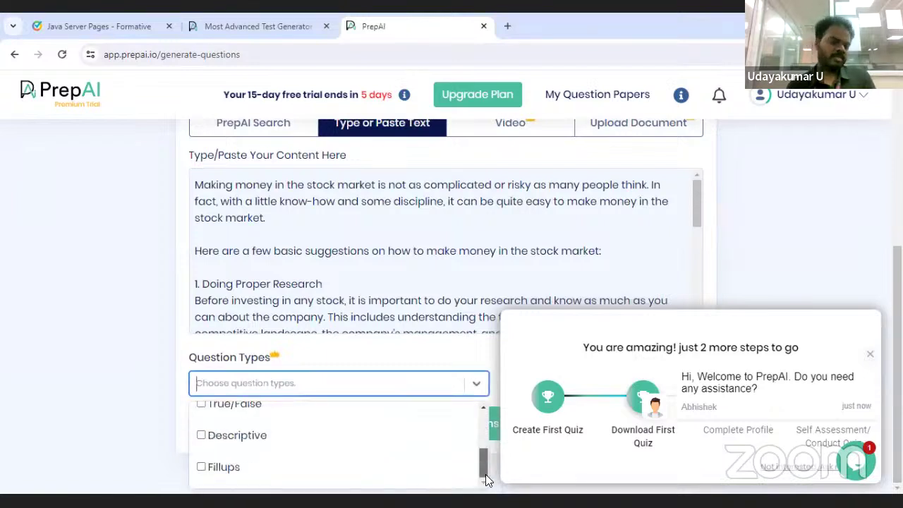
pyautogui.scroll(2, 486, 442)
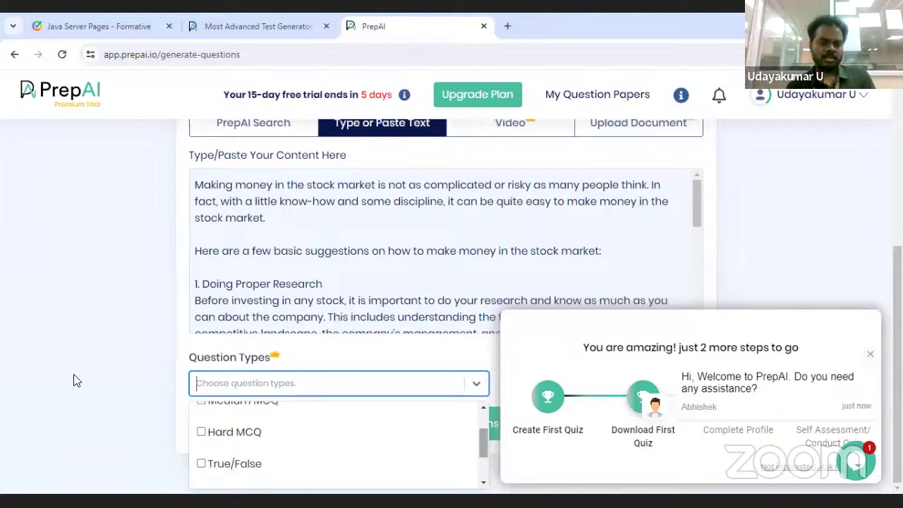
pyautogui.click(77, 381)
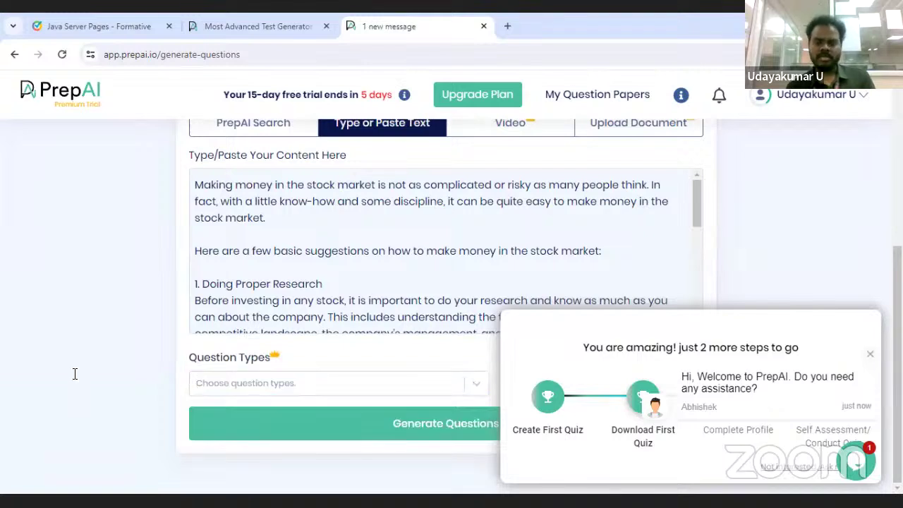
pyautogui.click(870, 357)
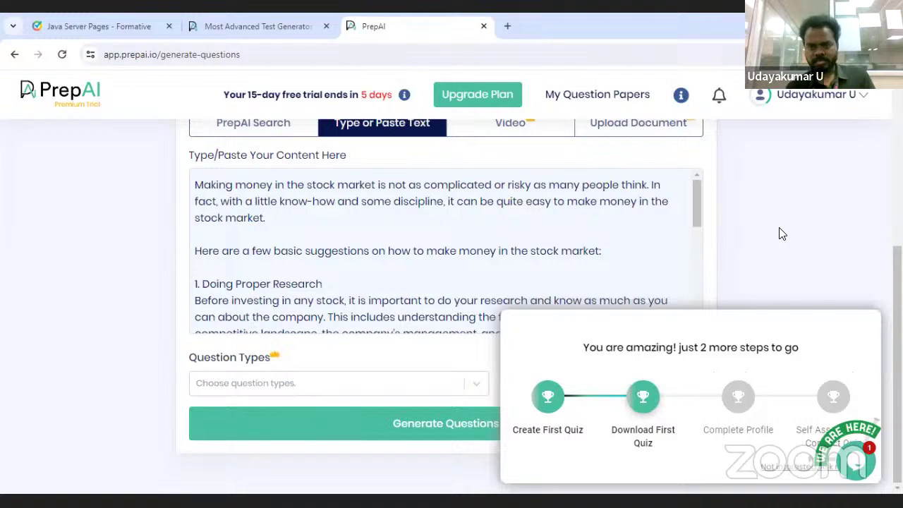
# - Switch the content source to PrepAI Search and look over its topic search options
pyautogui.scroll(1, 782, 234)
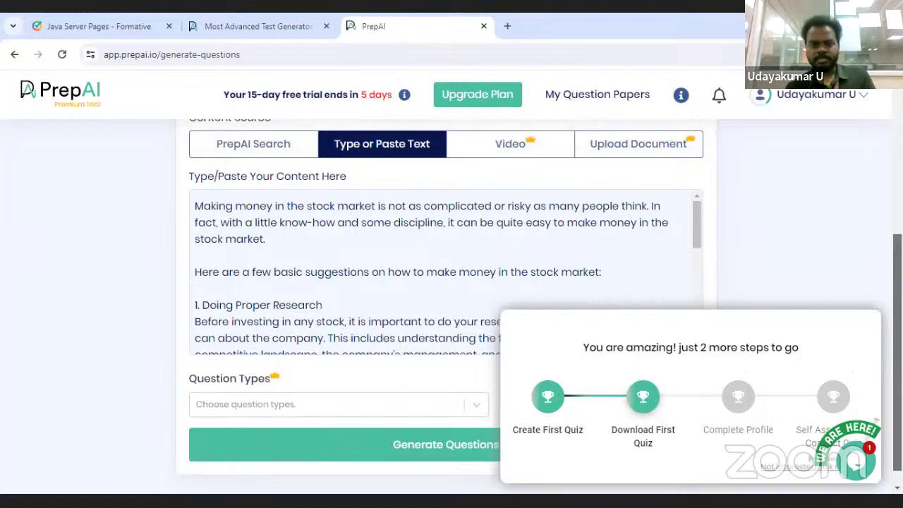
pyautogui.scroll(2, 586, 275)
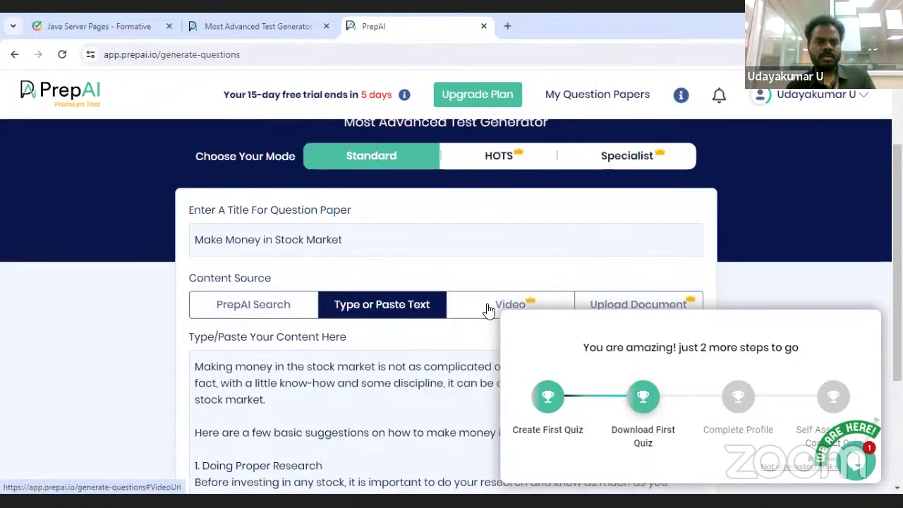
pyautogui.click(255, 305)
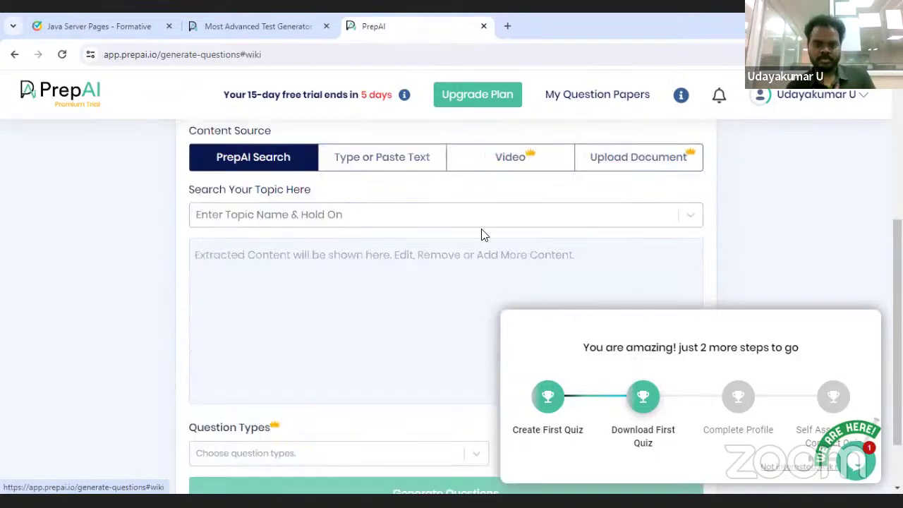
pyautogui.scroll(5, 446, 282)
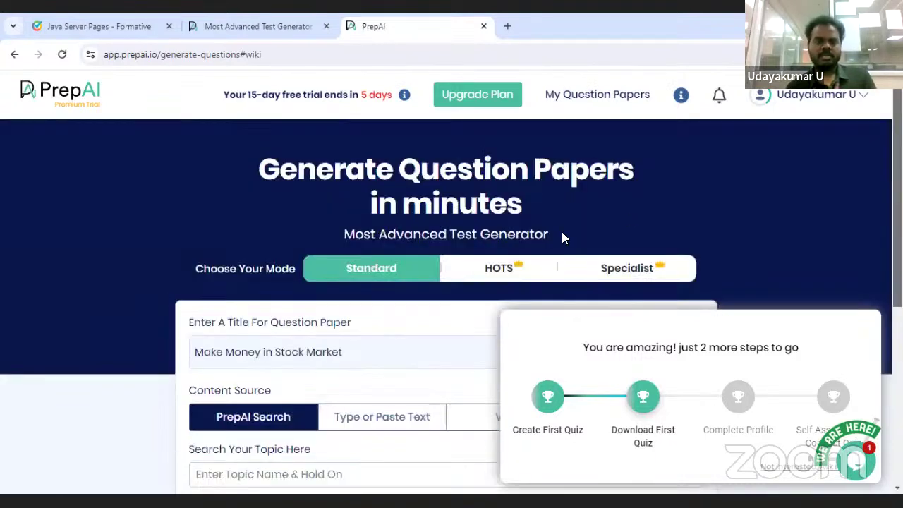
# - Switch the question generator to HOTS mode and look over its title, content source and sample text
pyautogui.click(508, 276)
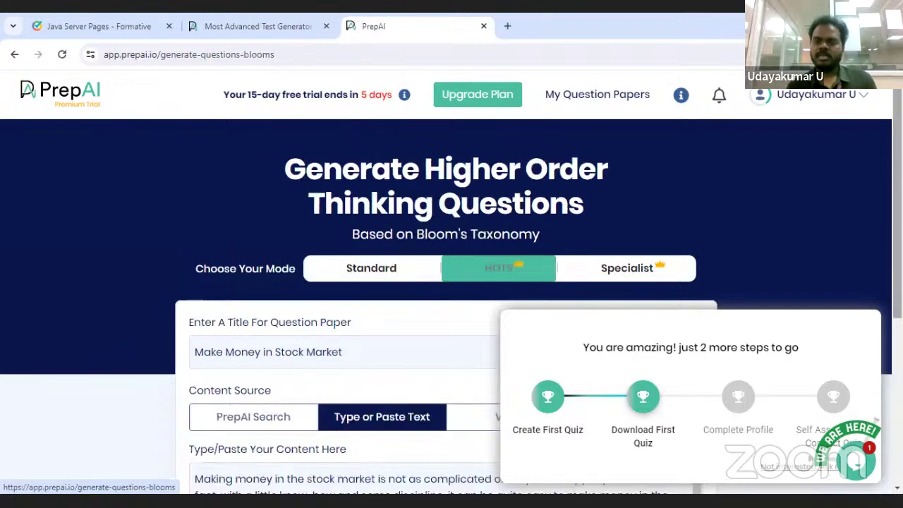
pyautogui.scroll(-2, 446, 282)
pyautogui.scroll(-1, 446, 296)
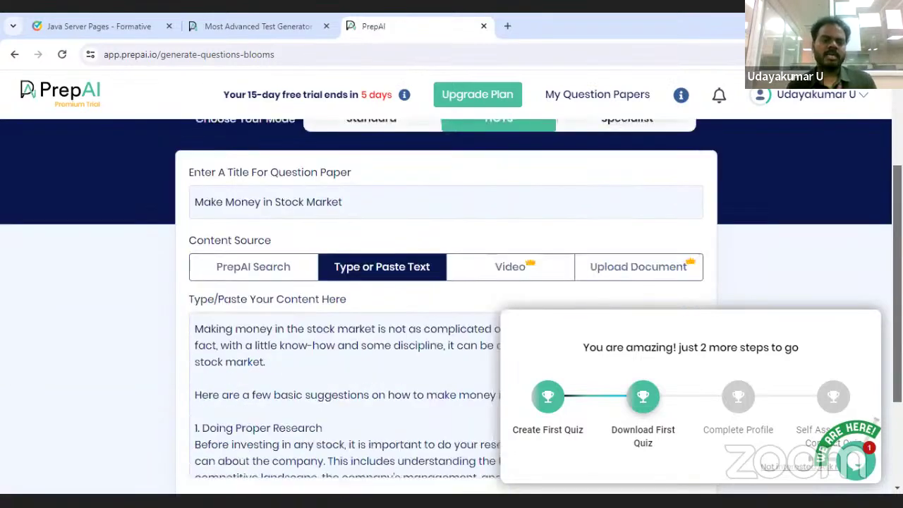
pyautogui.scroll(-1, 468, 242)
pyautogui.scroll(-2, 428, 227)
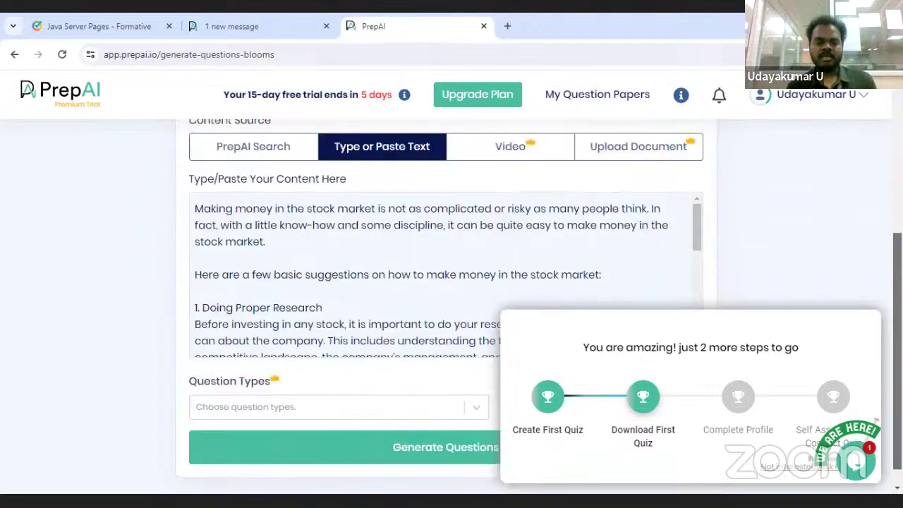
pyautogui.scroll(-1, 423, 441)
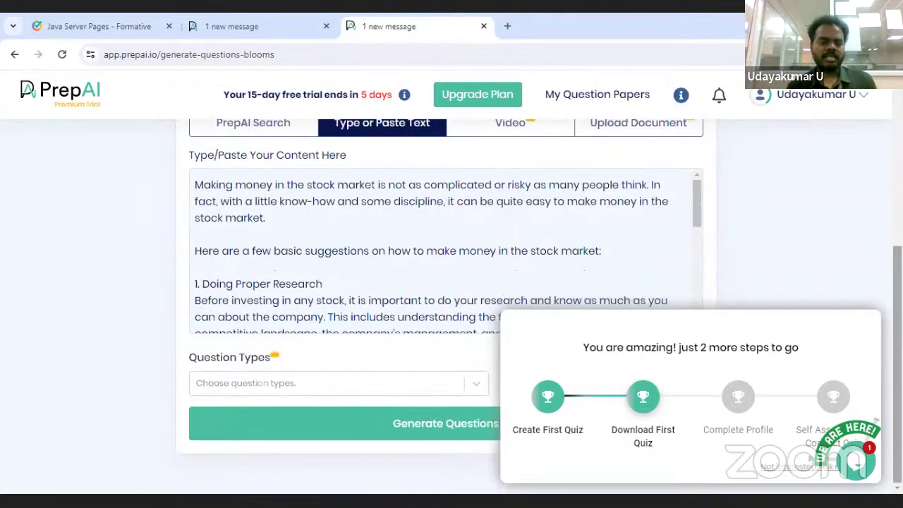
# - Examine the full list of HOTS question types without selecting any
pyautogui.click(342, 383)
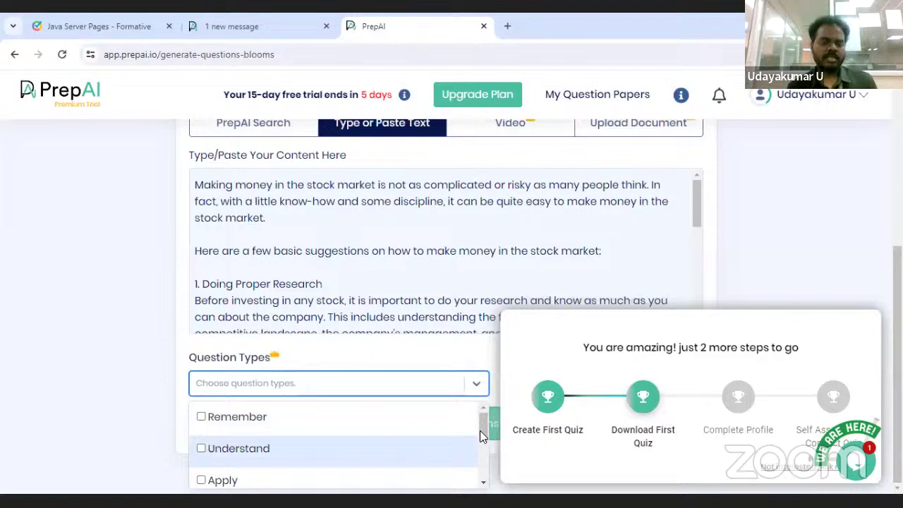
pyautogui.moveTo(480, 432); pyautogui.dragTo(480, 439)
pyautogui.scroll(1, 480, 432)
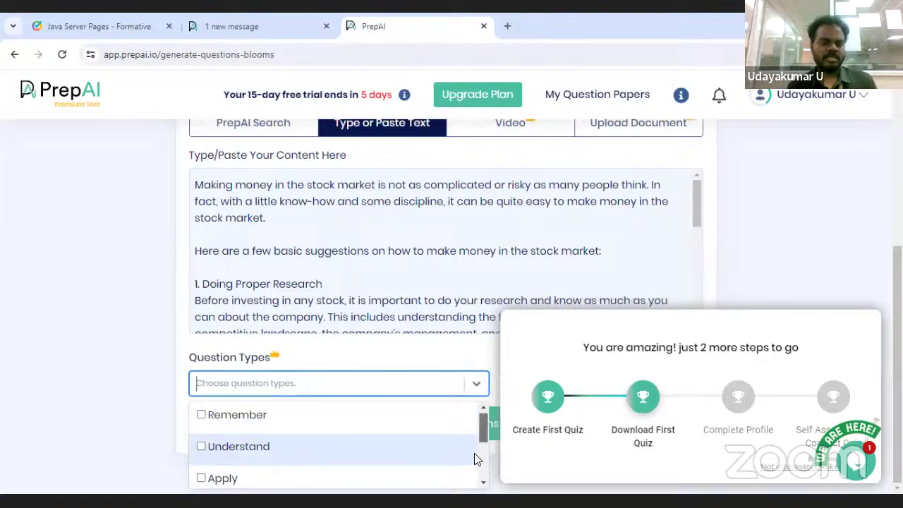
pyautogui.scroll(-3, 475, 457)
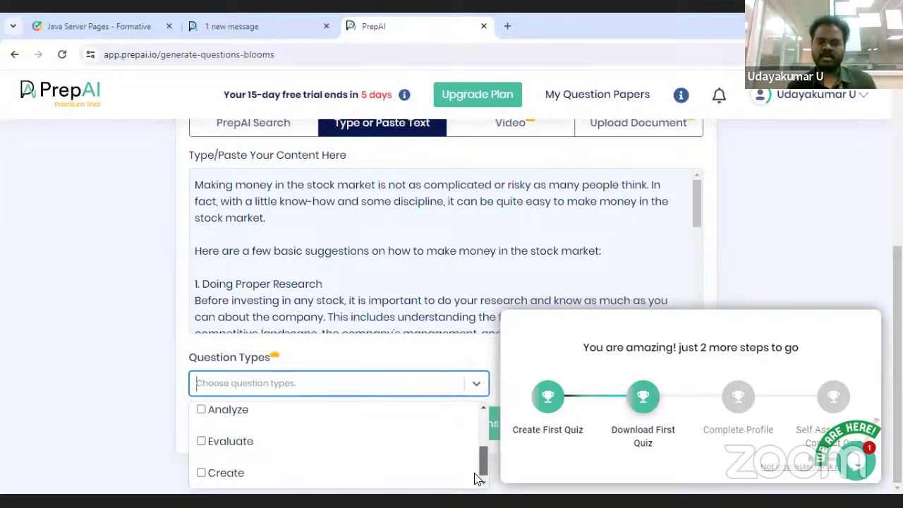
pyautogui.scroll(-1, 474, 480)
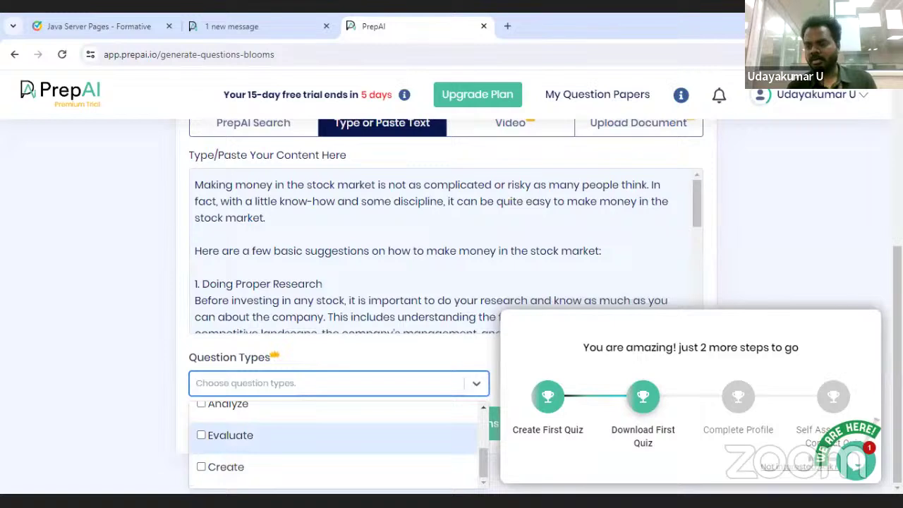
pyautogui.scroll(2, 445, 283)
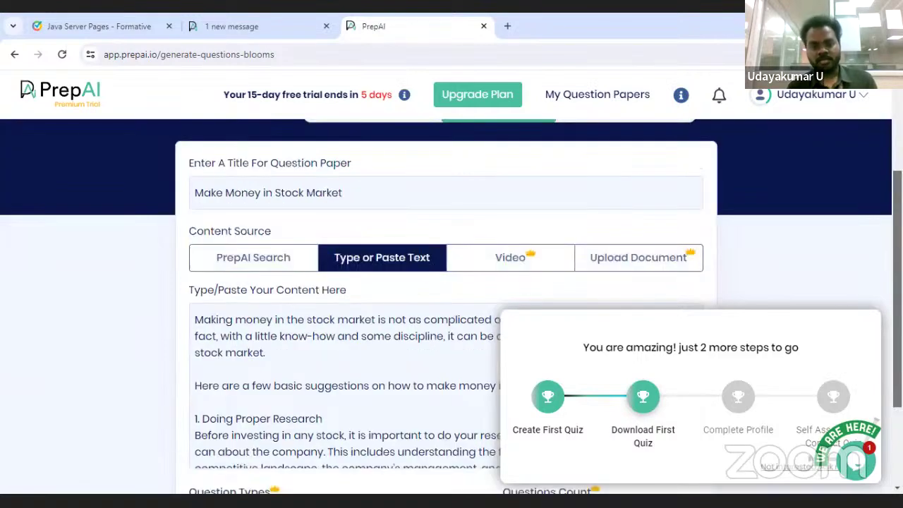
# - Switch the content source to Video and look over its URL and file upload options
pyautogui.click(522, 267)
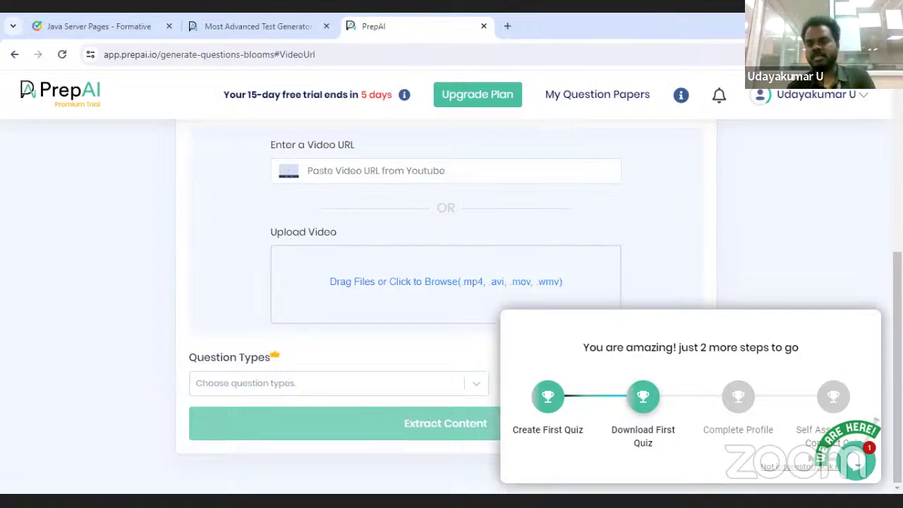
pyautogui.scroll(2, 531, 253)
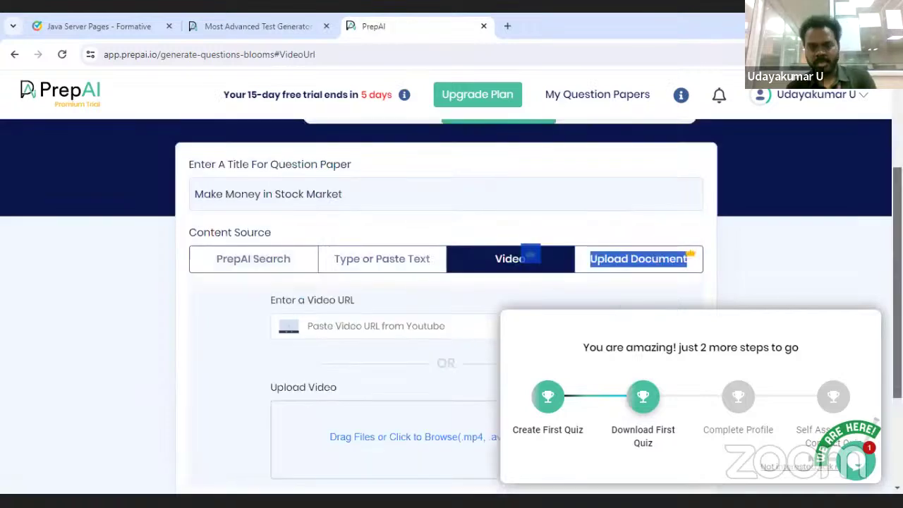
pyautogui.scroll(1, 608, 80)
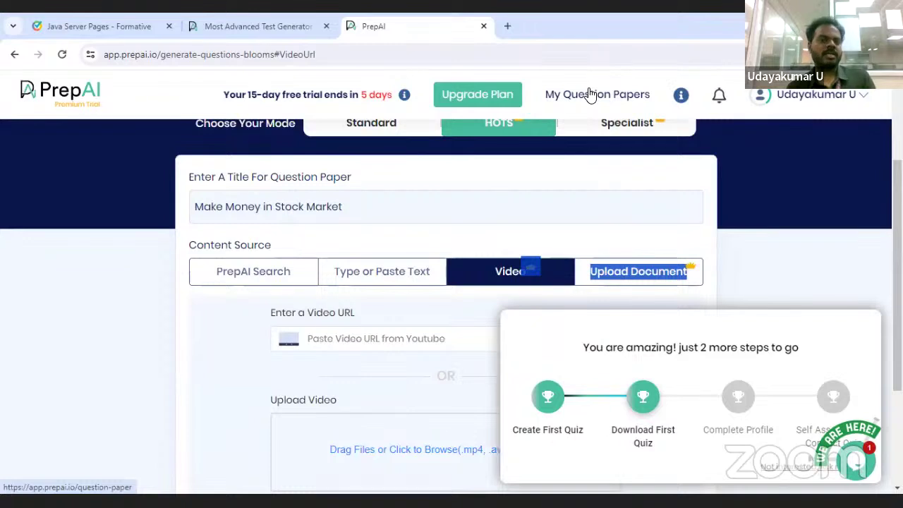
# - Open the saved question papers and download the newest stock market paper as a .pdf without the answer key
pyautogui.click(591, 99)
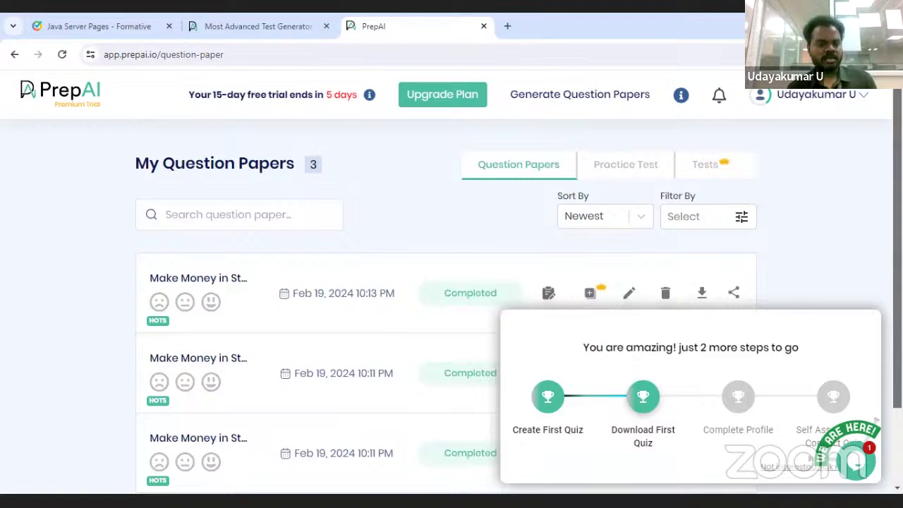
pyautogui.scroll(-2, 524, 335)
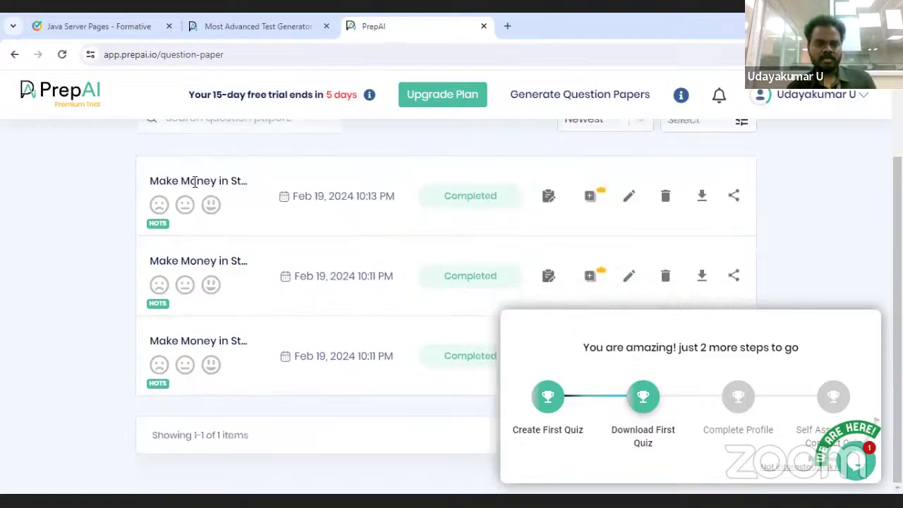
pyautogui.click(703, 195)
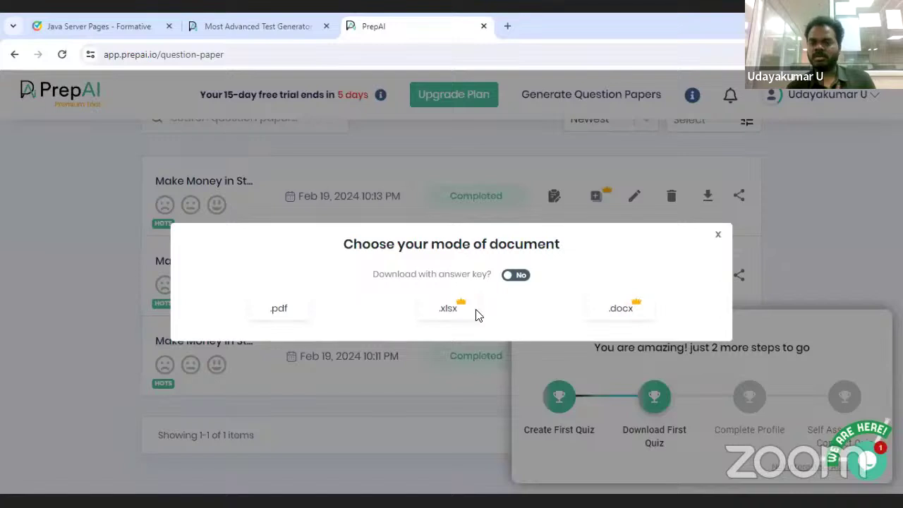
pyautogui.click(275, 314)
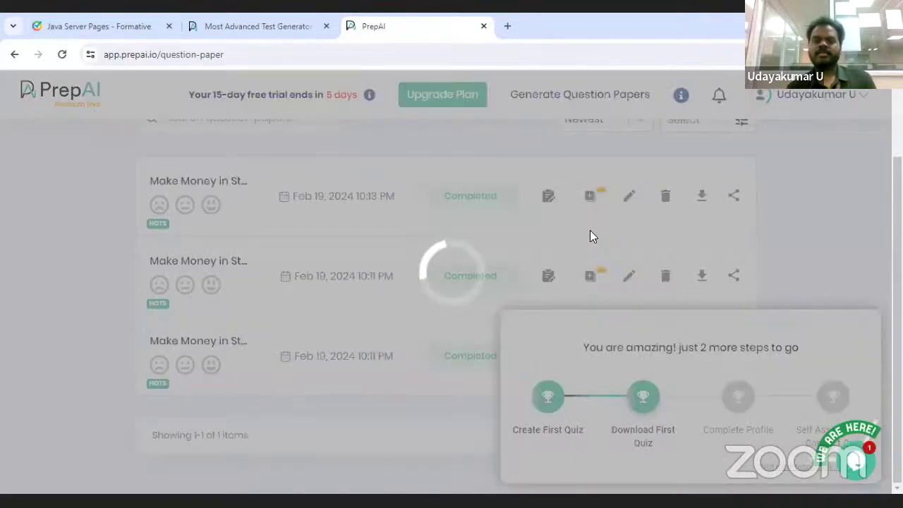